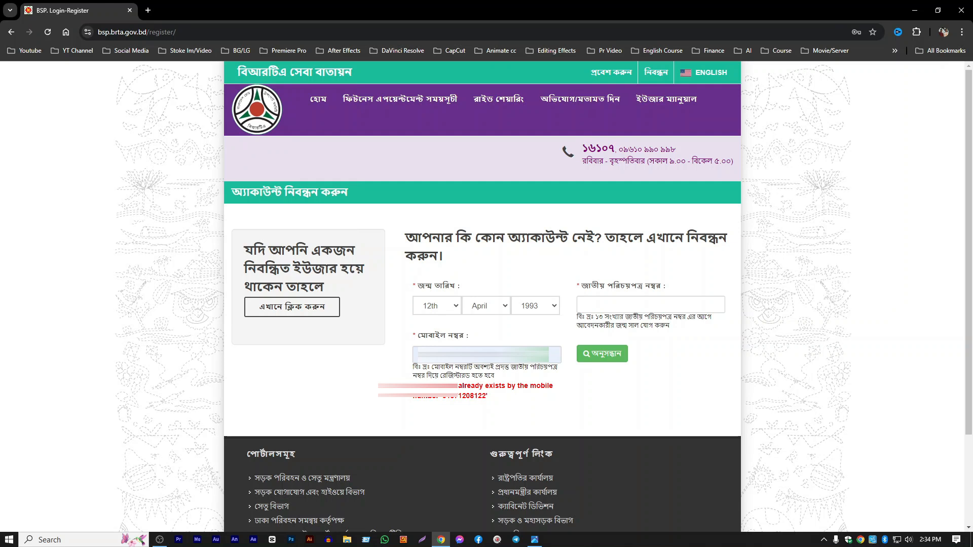
- Check the mobile number field's registration note and availability, and submit the registration details to request an OTP
left_click_drag(521, 373, 524, 374)
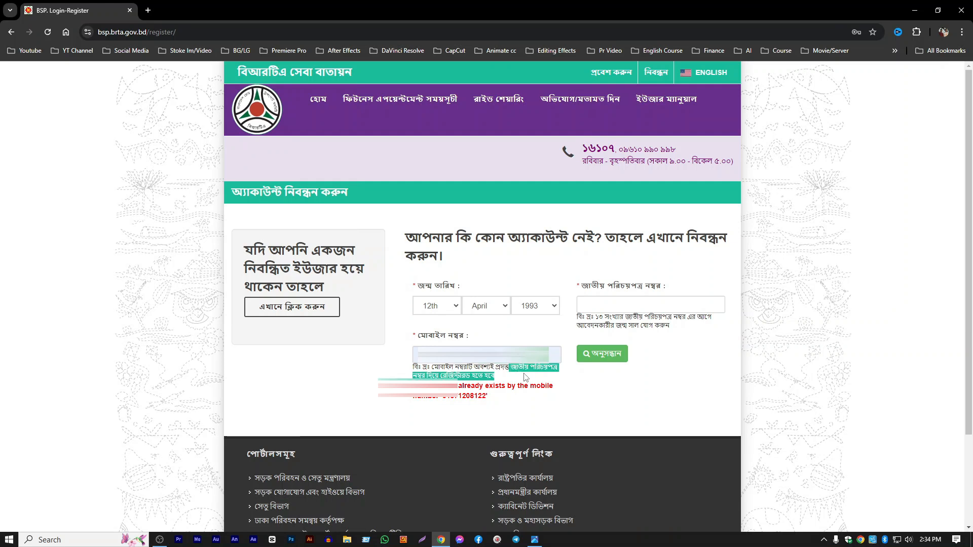
left_click(478, 373)
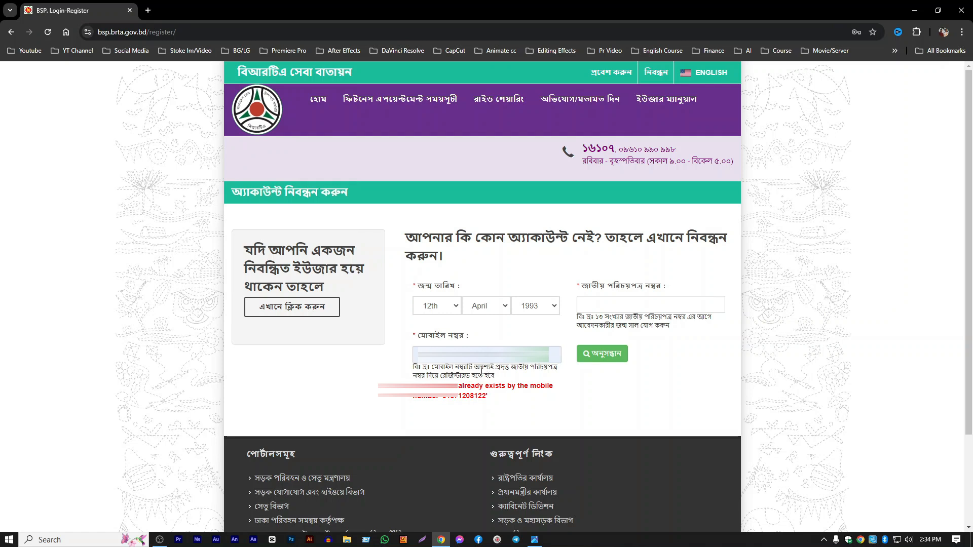
left_click_drag(495, 367, 515, 378)
left_click(508, 370)
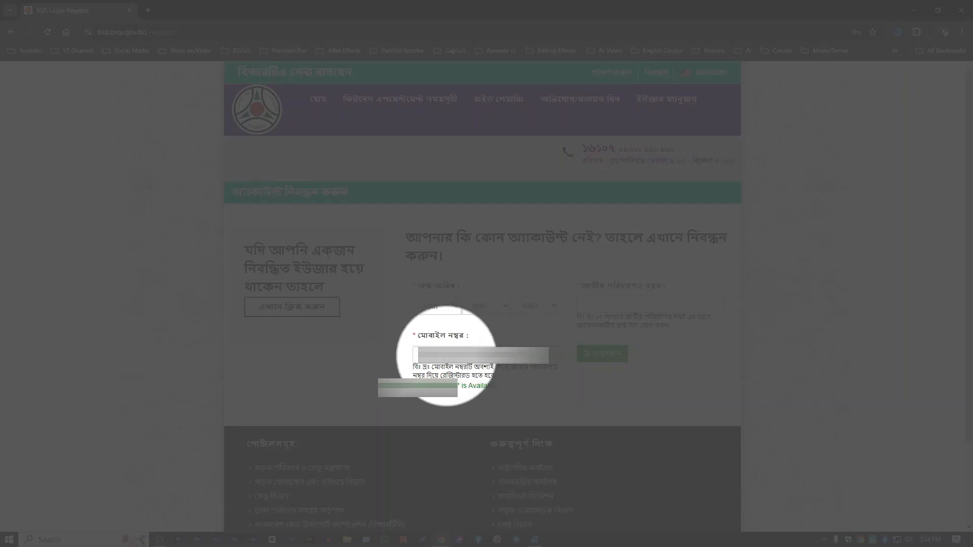
left_click_drag(460, 386, 497, 386)
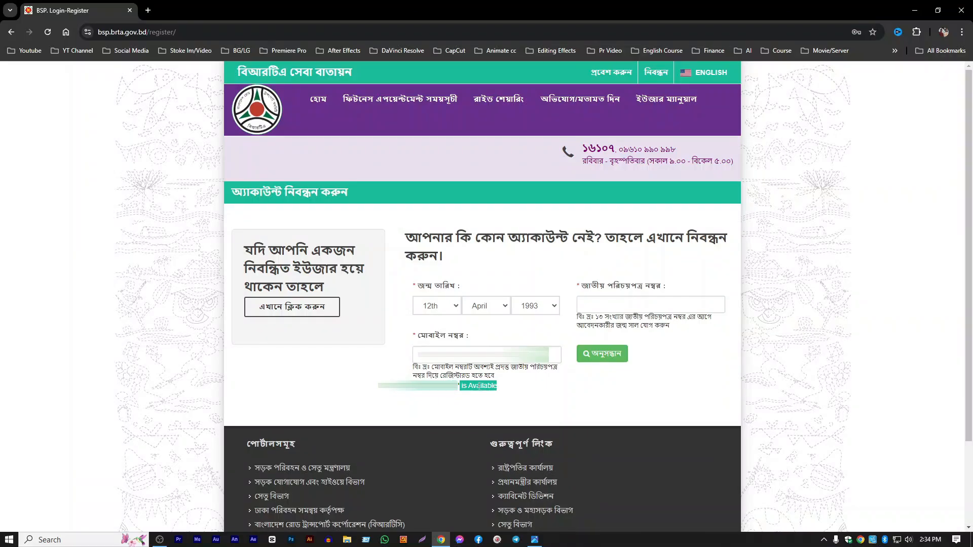
left_click(490, 388)
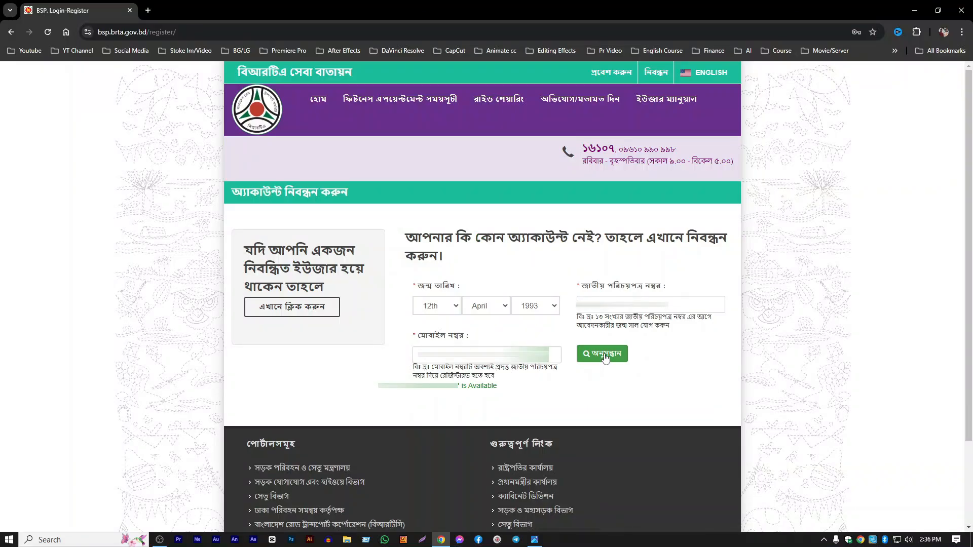
left_click(605, 355)
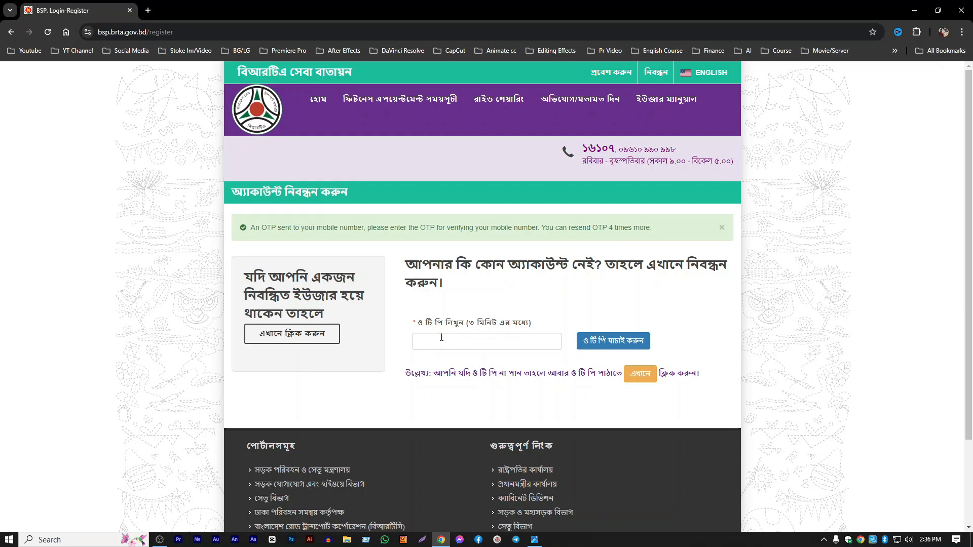
- Review the OTP time limit and resend allowance, and enter the verification code sent to the mobile number
left_click_drag(451, 325, 531, 325)
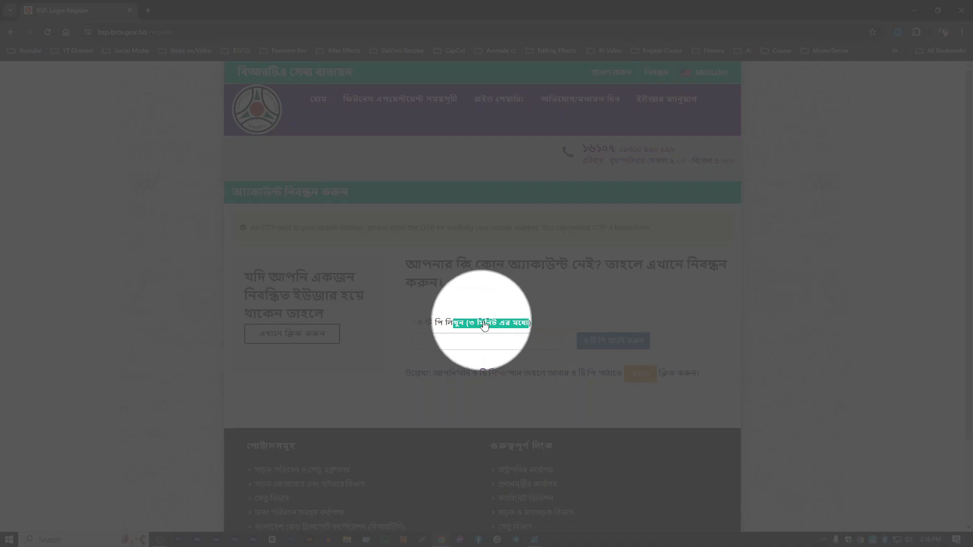
left_click(486, 325)
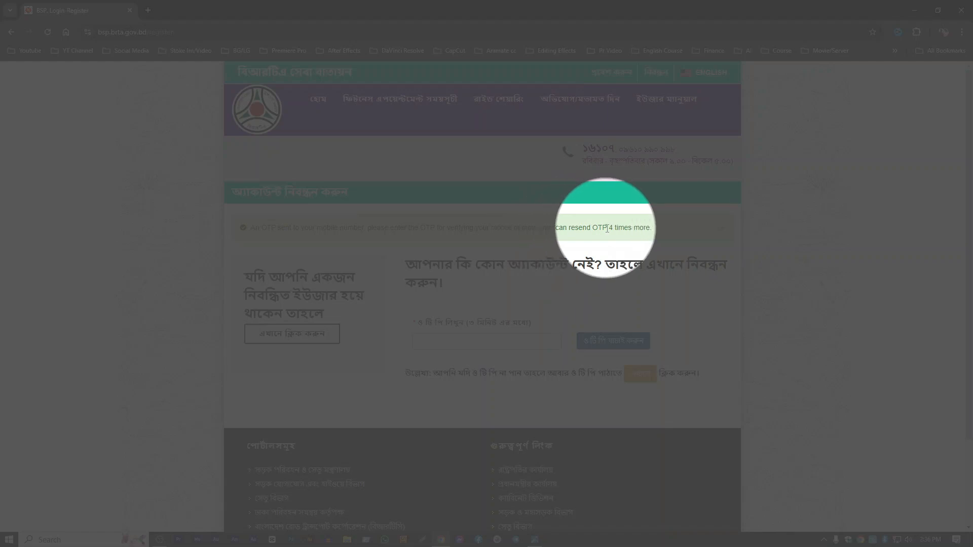
left_click_drag(612, 228, 599, 227)
left_click(610, 283)
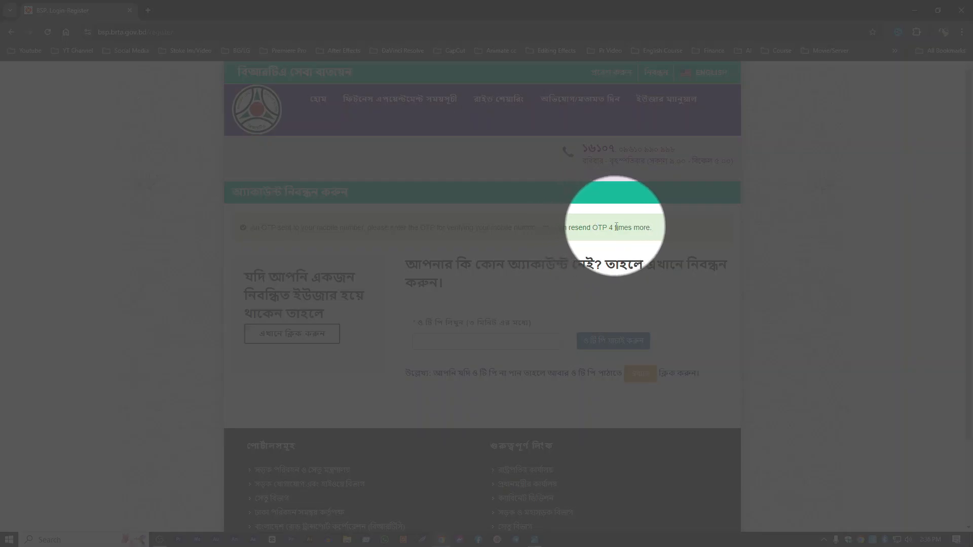
left_click_drag(615, 227, 582, 227)
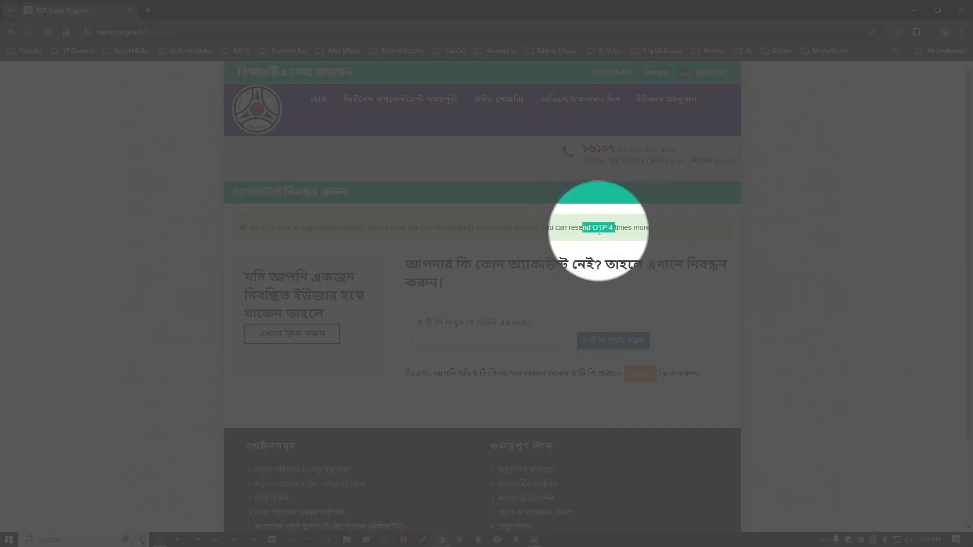
left_click(600, 229)
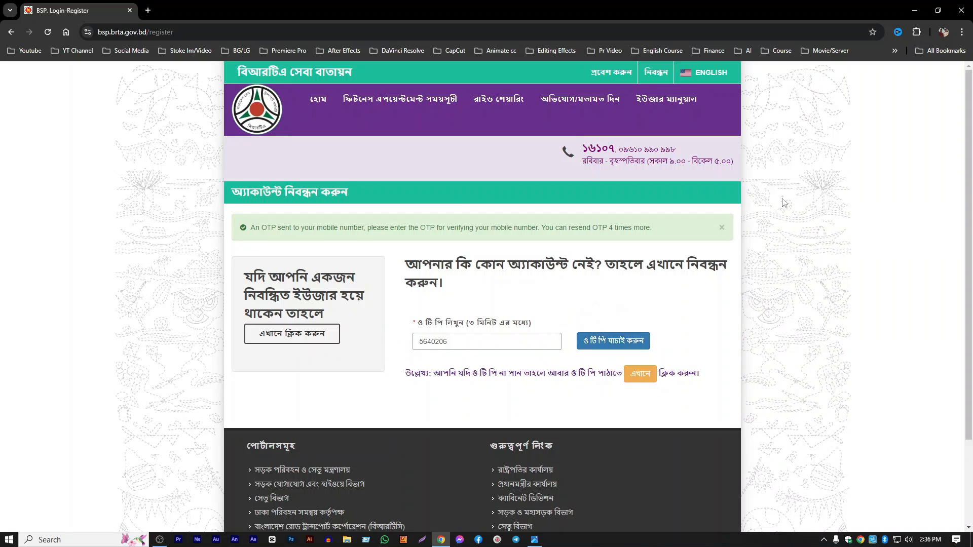
left_click(919, 5)
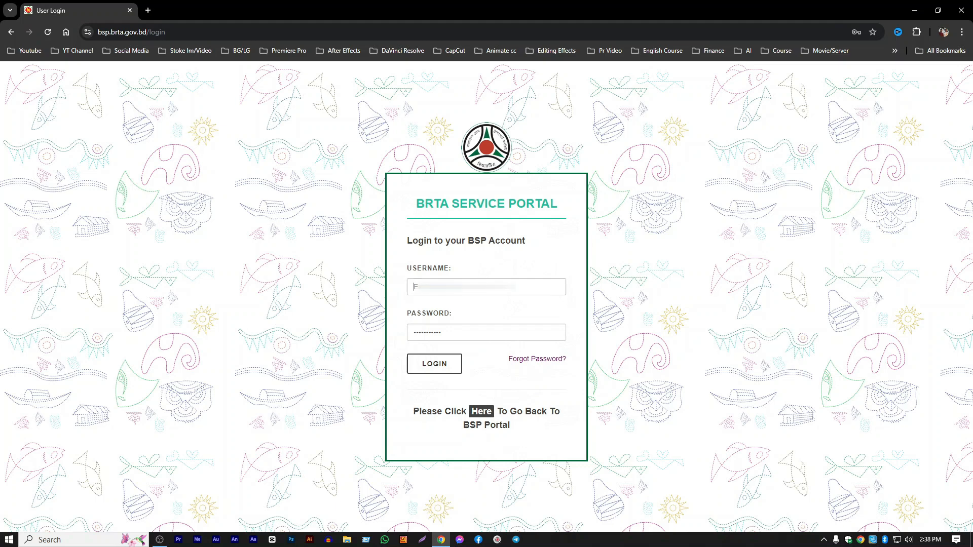
- Enter the account username on the BRTA Service Portal login form and log in
right_click(434, 287)
left_click(458, 387)
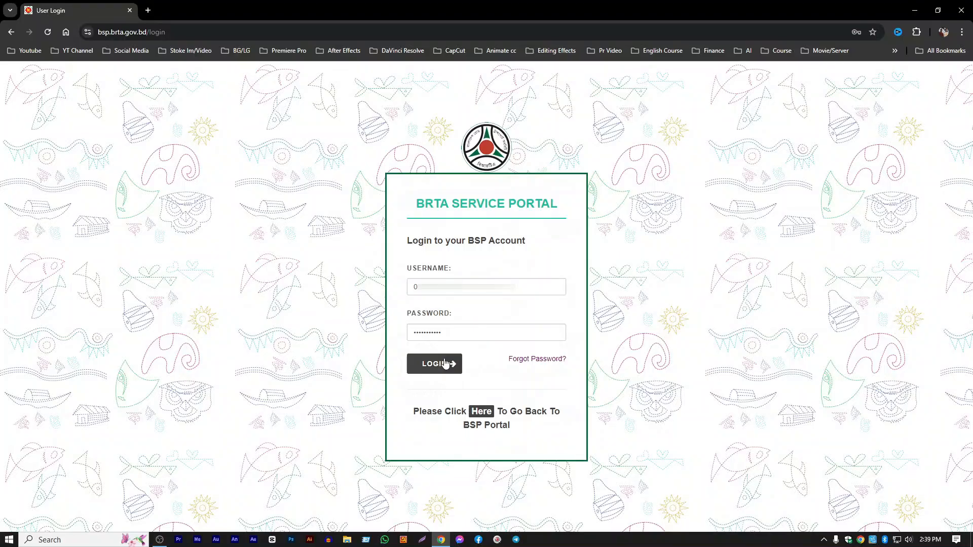
left_click(439, 366)
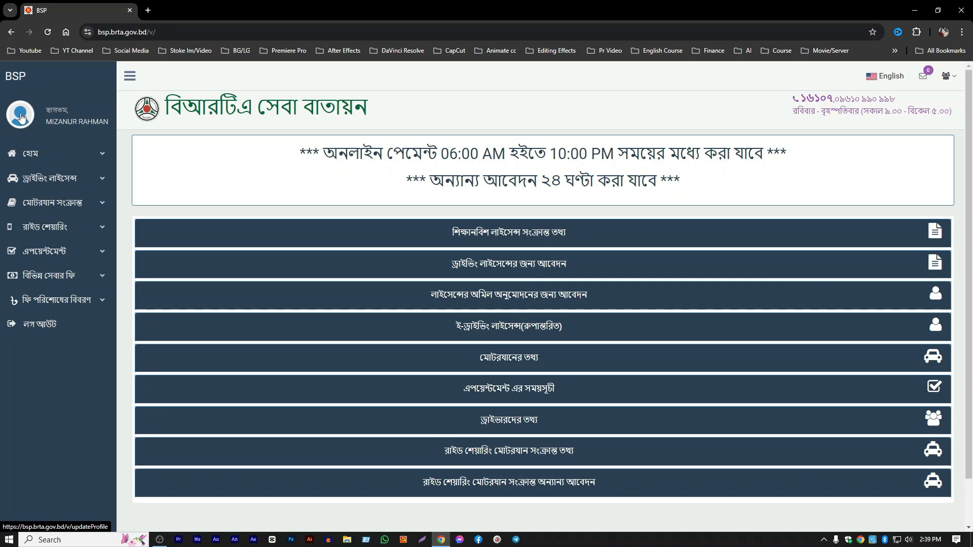
- Open the user profile and check the file-size and pixel limits for the profile photo
left_click(20, 117)
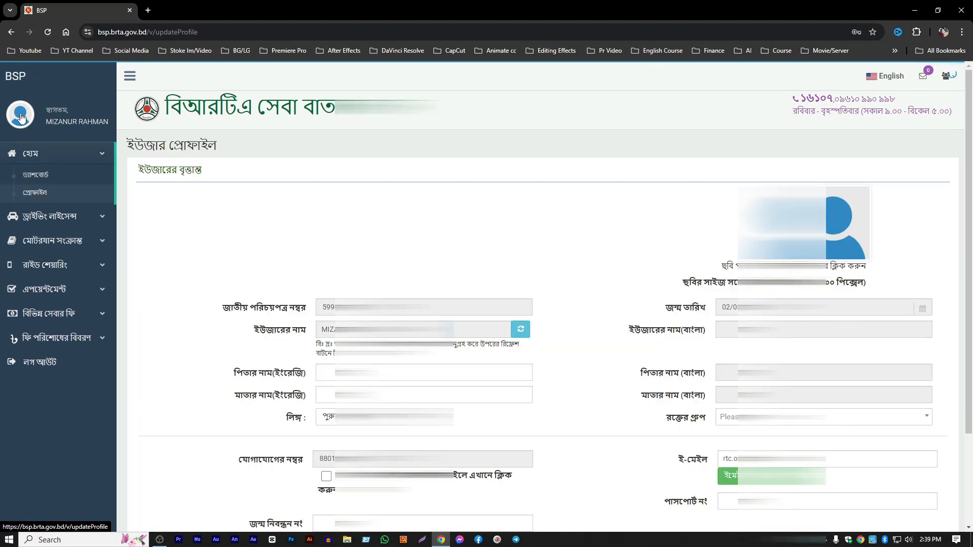
scroll(566, 306, "down", 3)
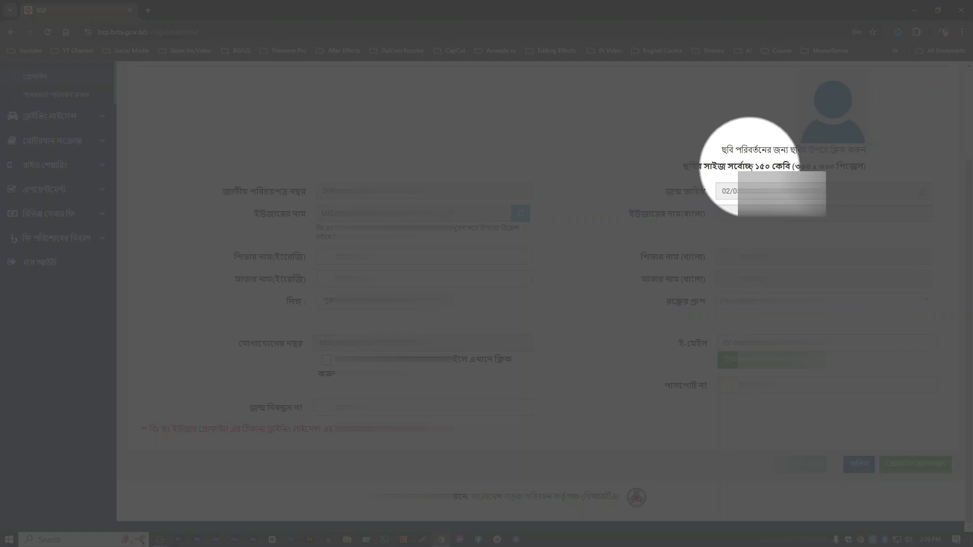
left_click_drag(756, 167, 788, 167)
left_click(796, 166)
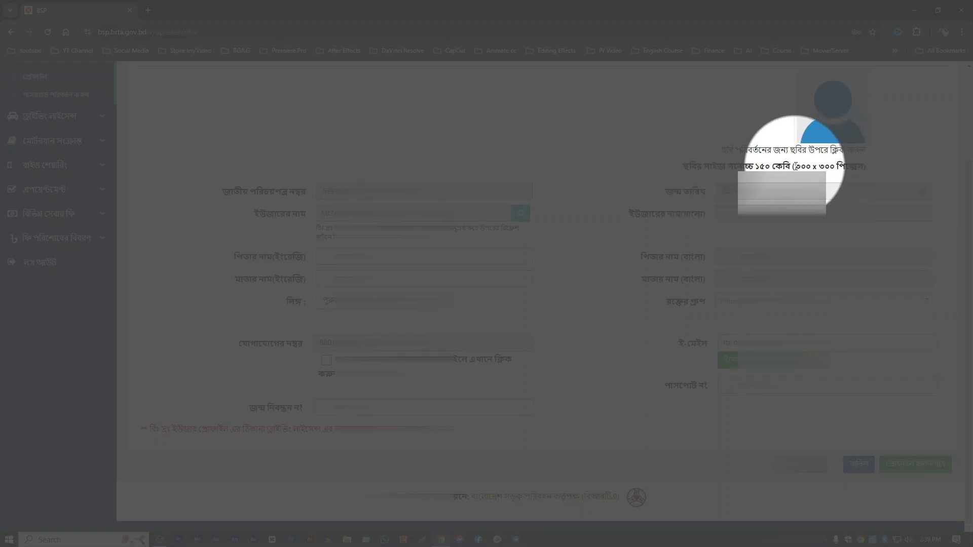
left_click_drag(796, 166, 835, 167)
left_click(854, 166)
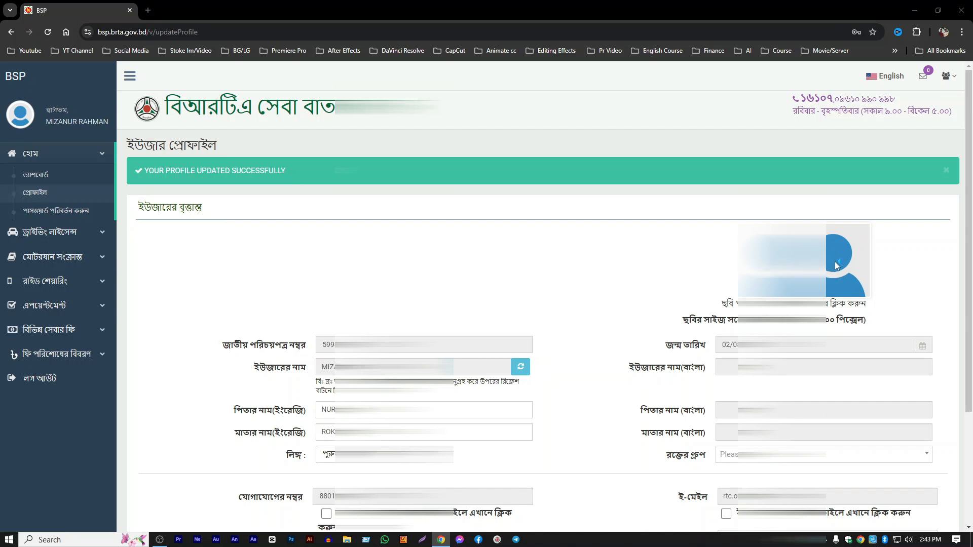
- Upload a profile photo from New folder on the Desktop and refresh the user's name from the NID server
left_click(836, 265)
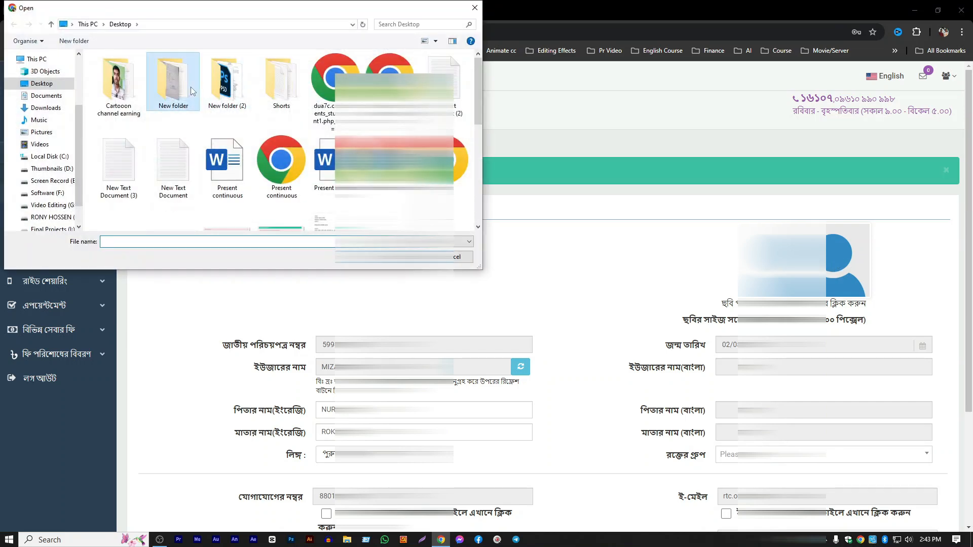
double_click(191, 89)
double_click(256, 84)
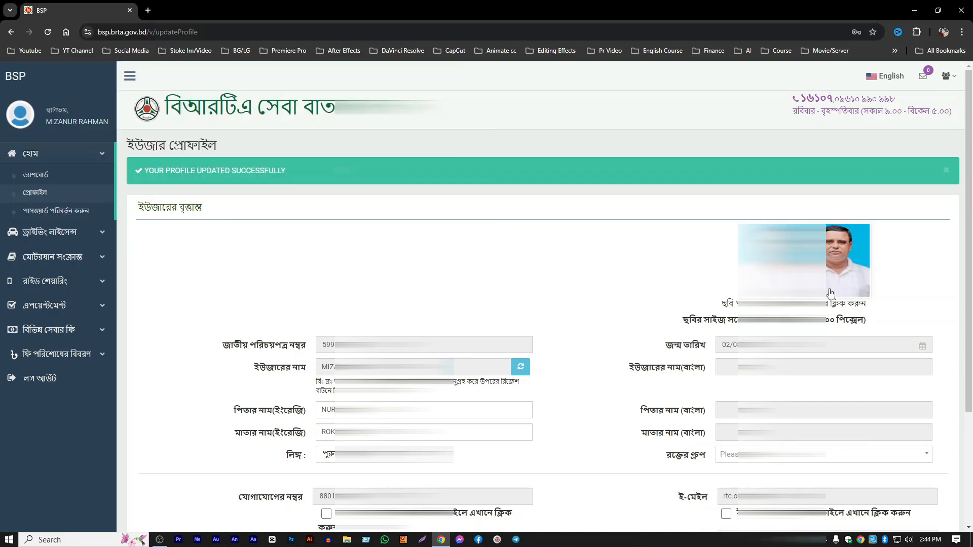
scroll(540, 297, "down", 3)
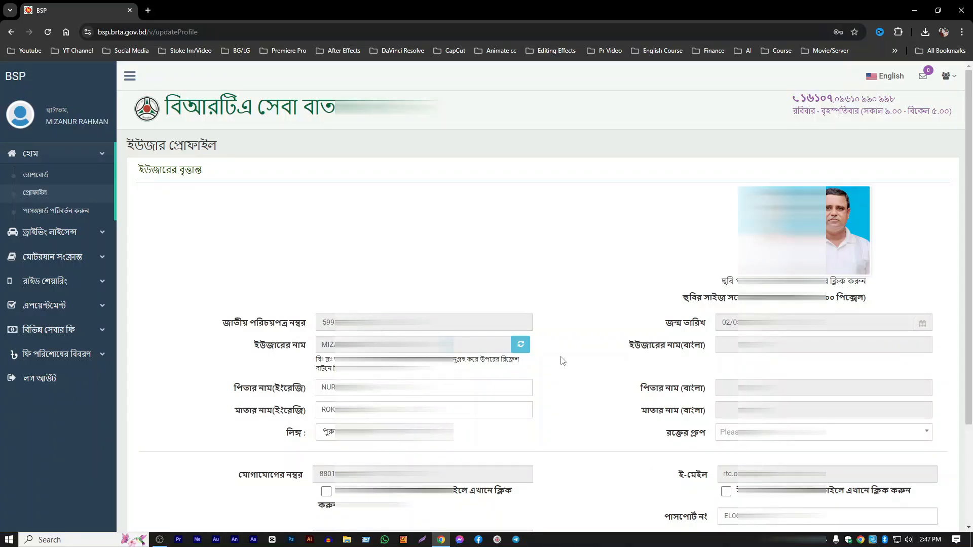
left_click(520, 345)
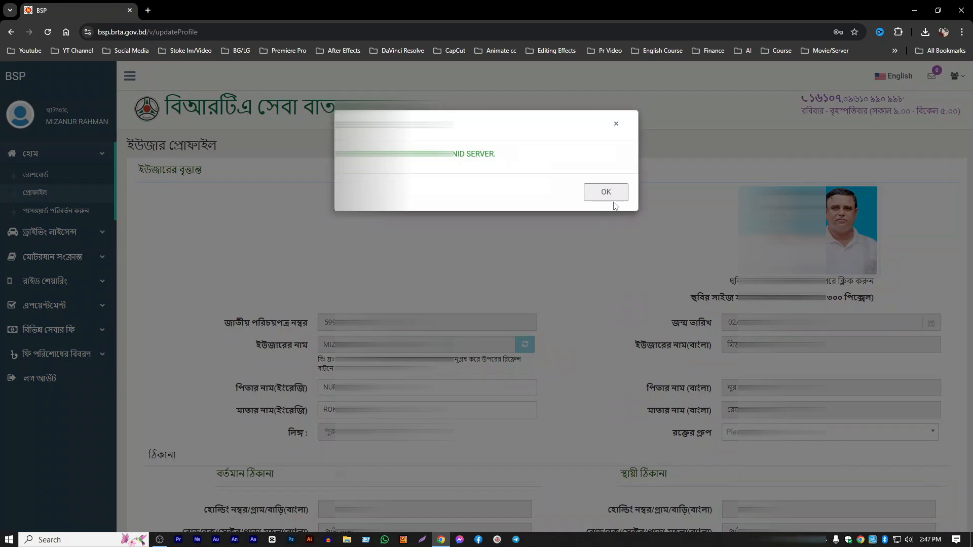
left_click(607, 191)
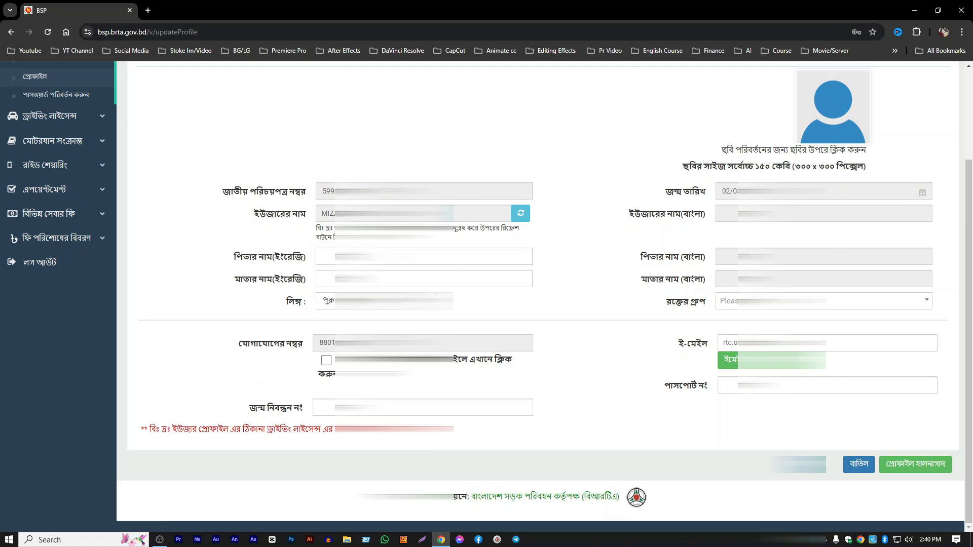
- Fill in the mother's name in English and check how the option for changing the contact number works
left_click(332, 278)
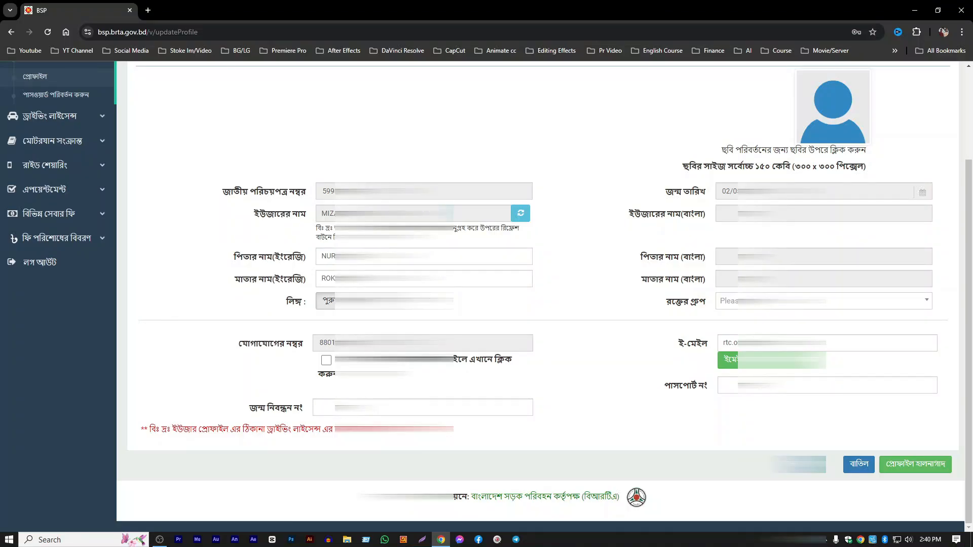
left_click(327, 362)
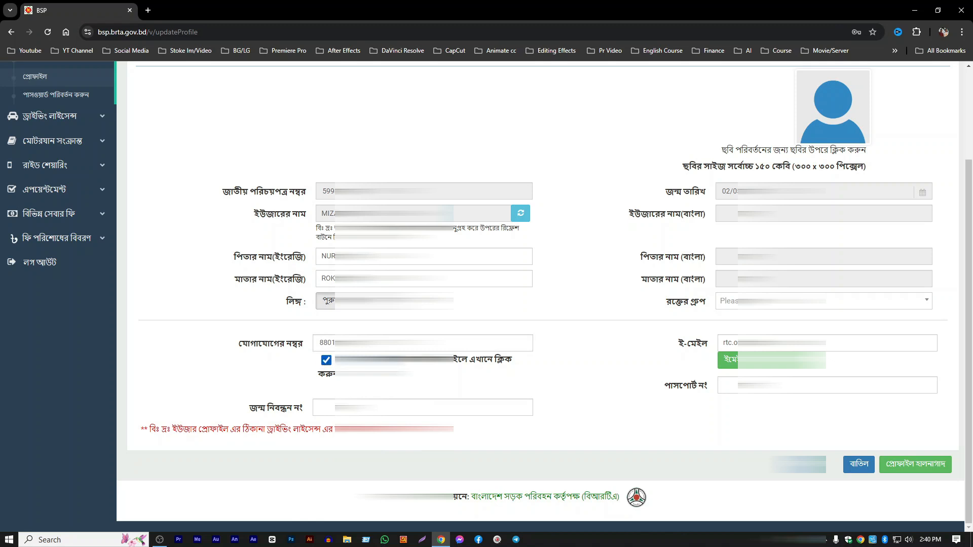
left_click(327, 362)
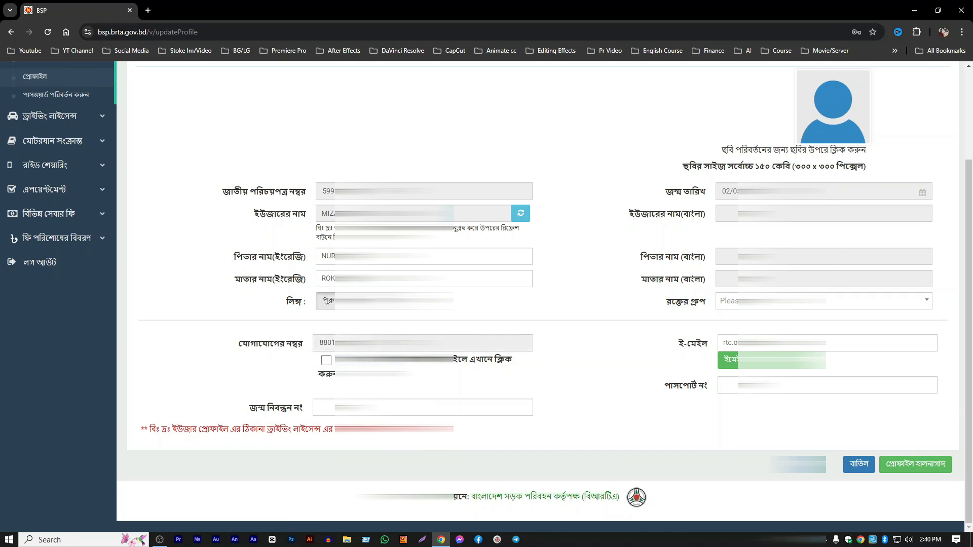
left_click_drag(378, 344, 310, 345)
left_click(384, 350)
- Request the validation message for the profile's email address and open Gmail in a new browser tab
left_click(734, 361)
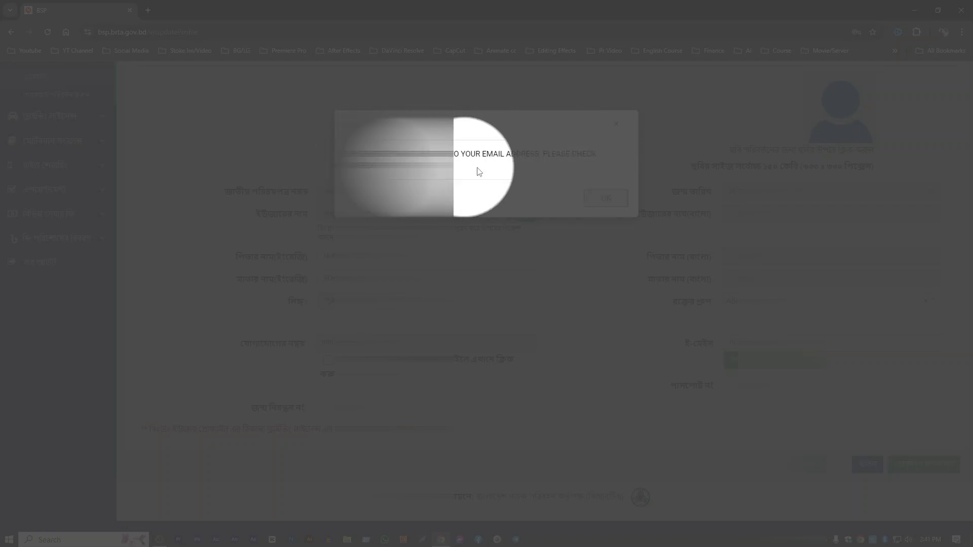
left_click(606, 197)
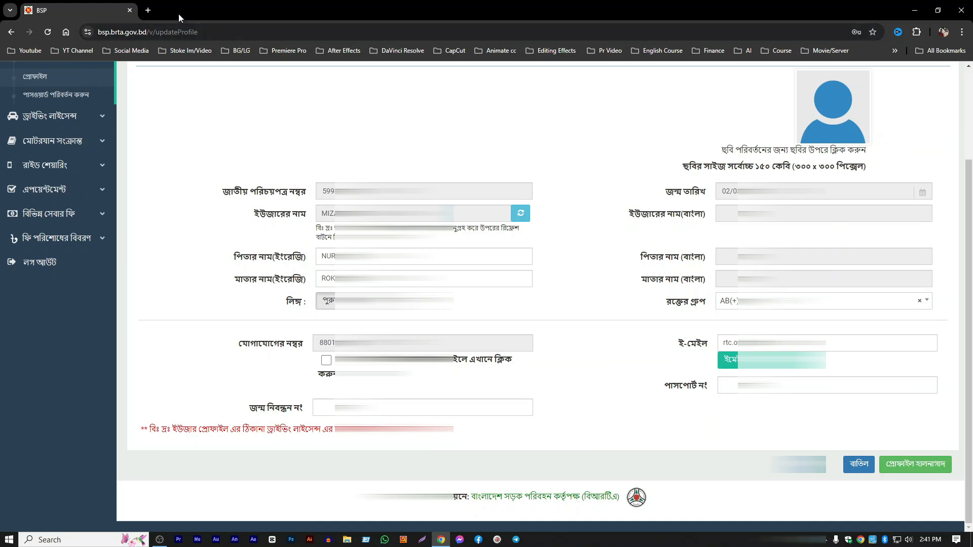
left_click(149, 10)
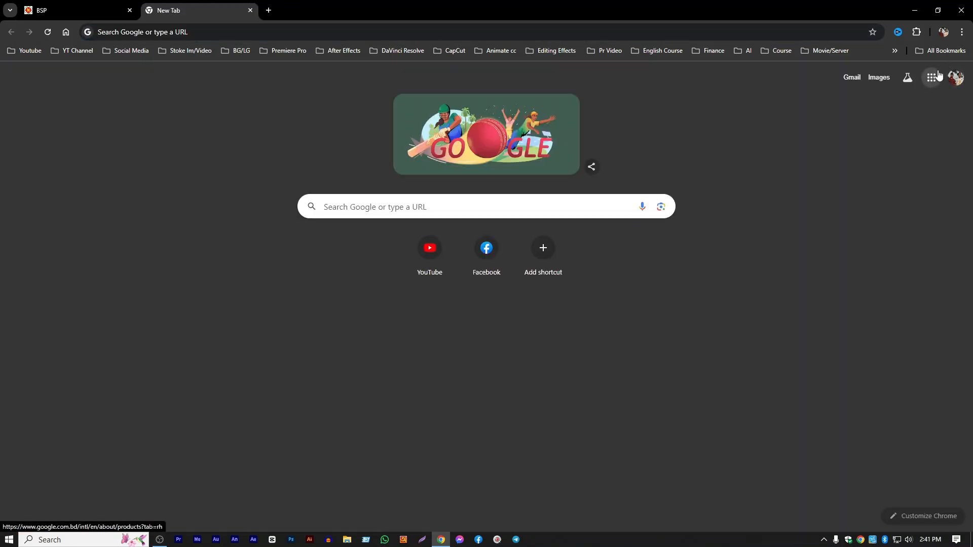
left_click(931, 77)
left_click(829, 226)
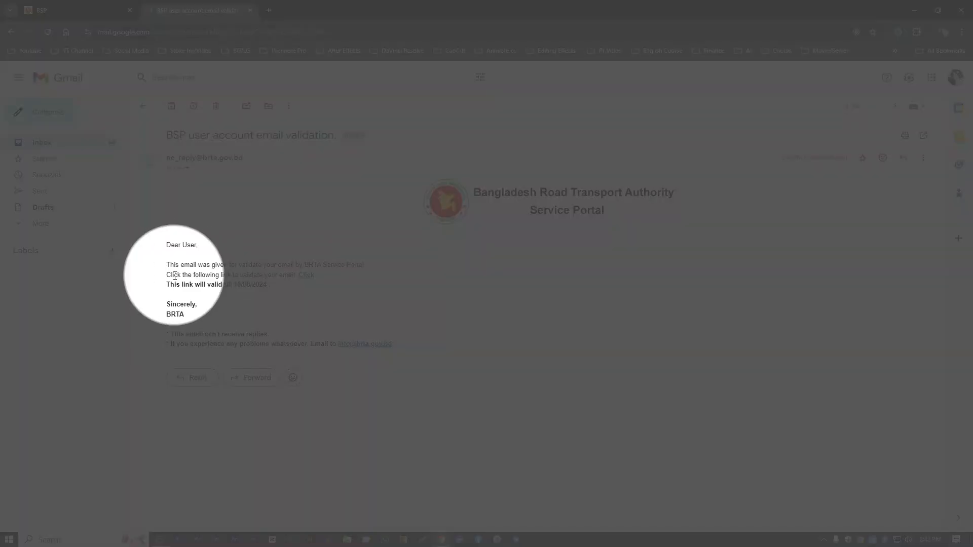
- Read the BSP user account email validation message and follow its validation link
left_click_drag(166, 274, 290, 276)
left_click(296, 286)
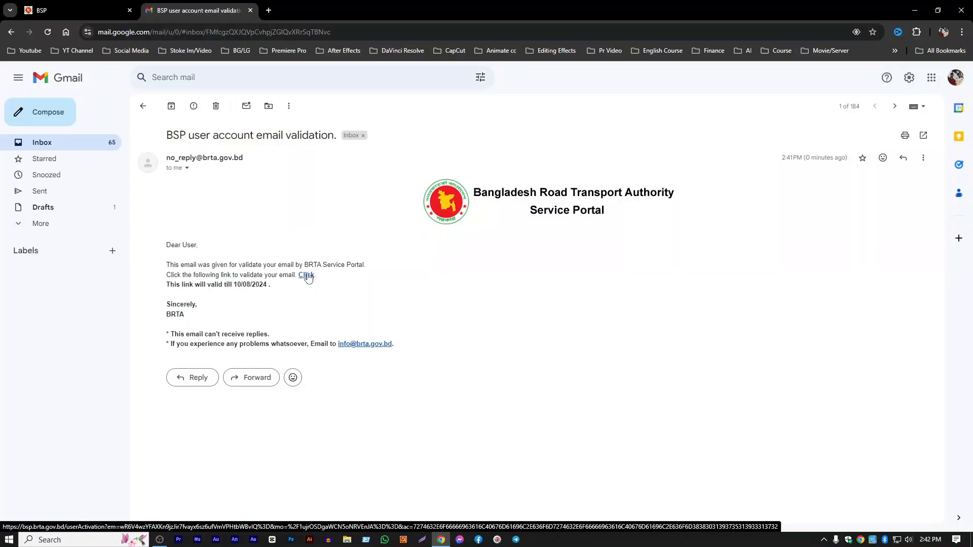
left_click(307, 275)
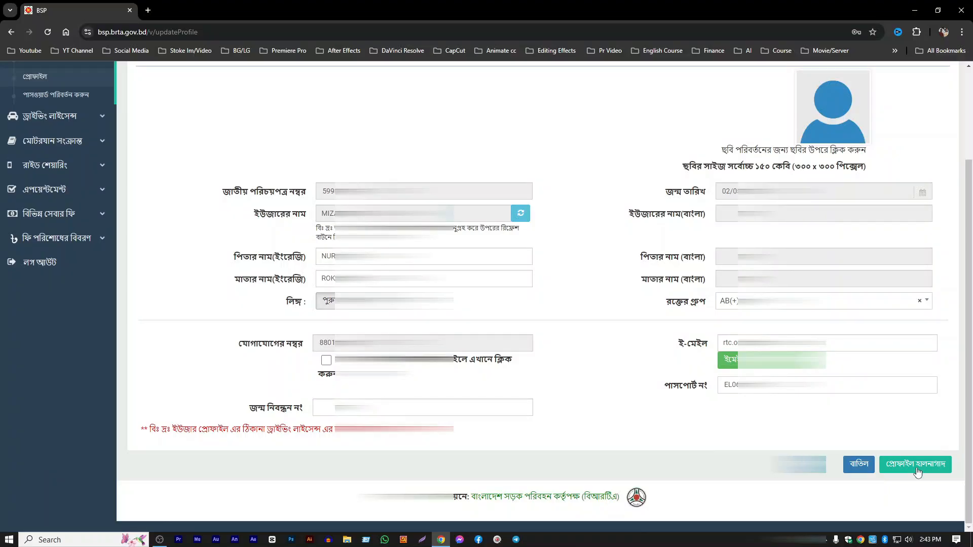
- Save the updated user profile and open the driving licence application page with its prerequisites
left_click(919, 470)
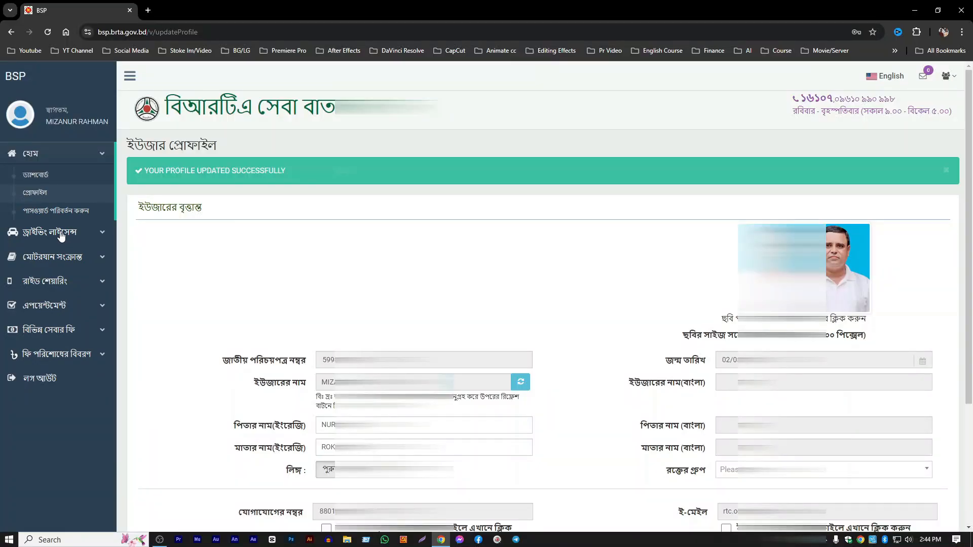
left_click(62, 237)
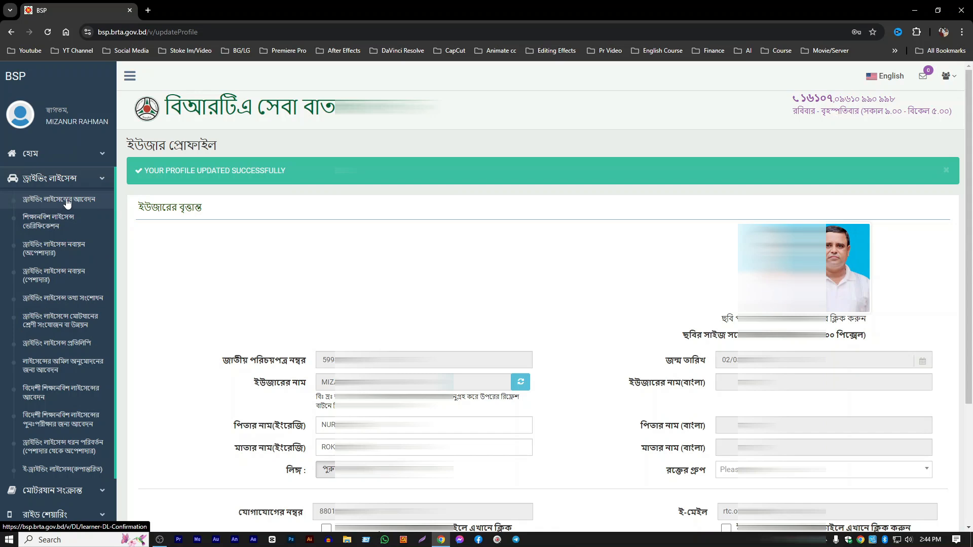
left_click(67, 200)
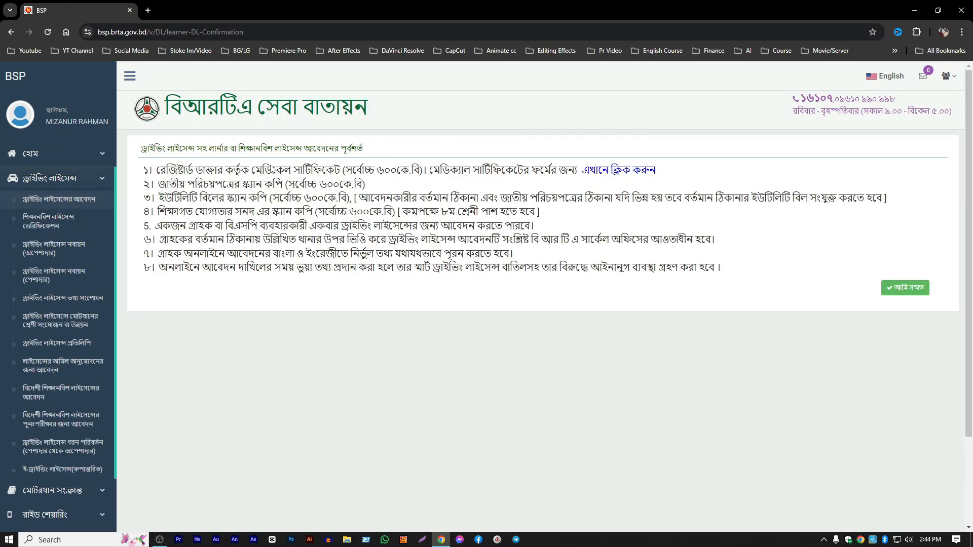
- Read through the first application prerequisite on the registered doctor's medical certificate and its file size limit
left_click_drag(143, 172, 181, 282)
left_click(190, 283)
left_click_drag(160, 173, 421, 173)
left_click(421, 172)
left_click_drag(217, 172, 323, 173)
left_click(325, 173)
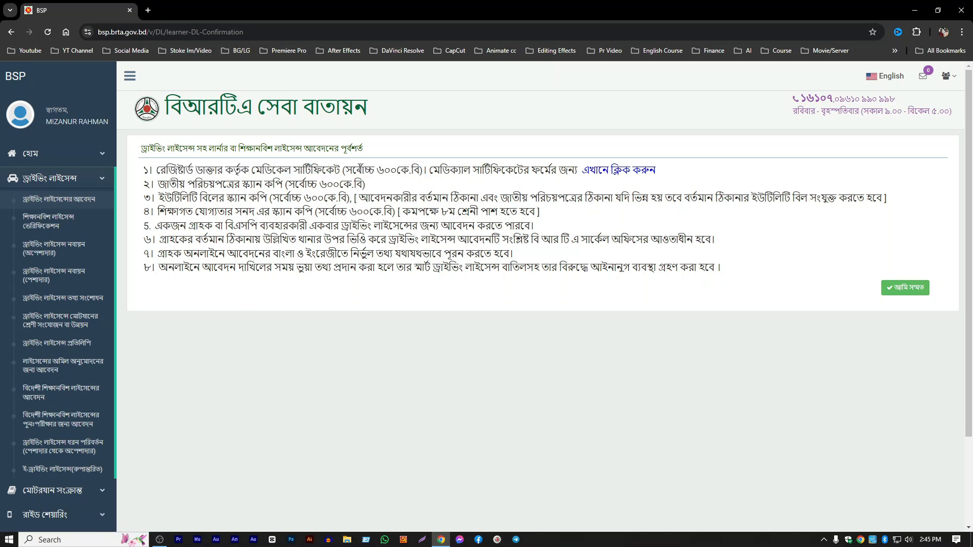
- Download the medical certificate form to the Desktop as DL Medical Form, view the PDF, and return to the prerequisites
left_click(604, 174)
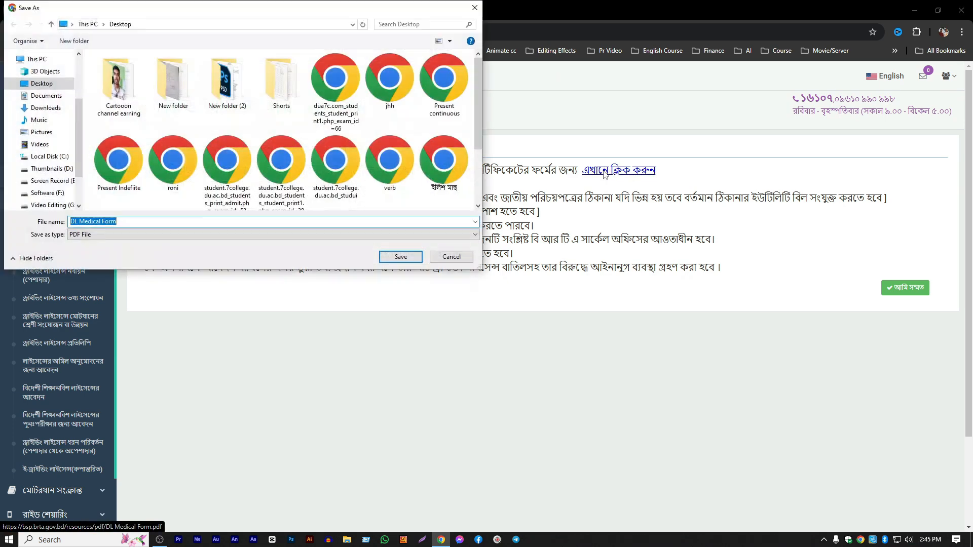
left_click(393, 258)
left_click(798, 63)
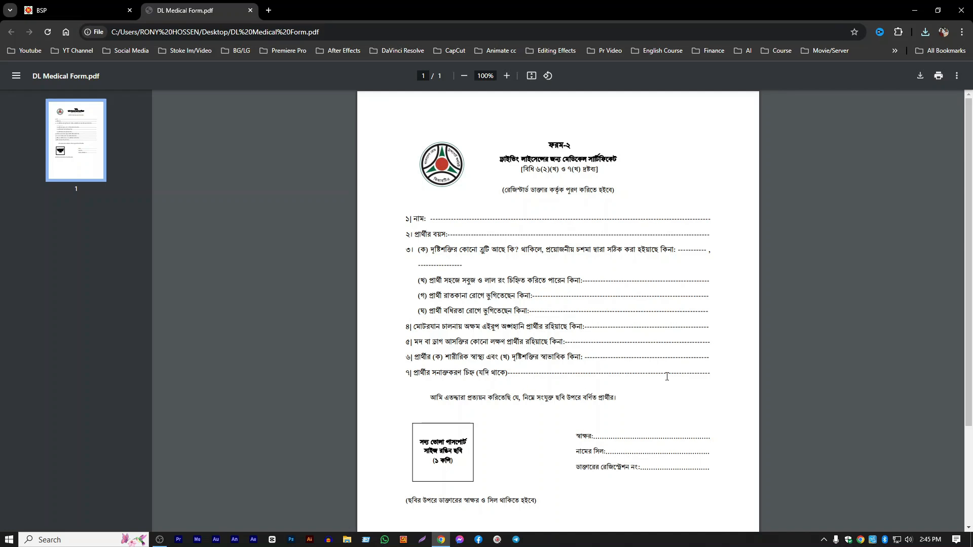
left_click(251, 10)
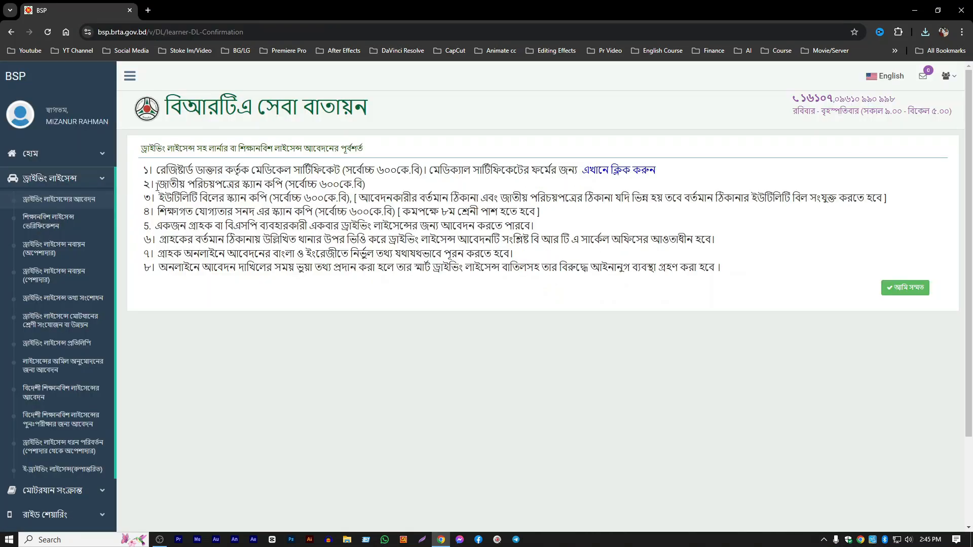
- Read prerequisites 2 to 5 on the national ID scan, utility bill, educational certificate and applications per customer
left_click_drag(157, 185, 268, 202)
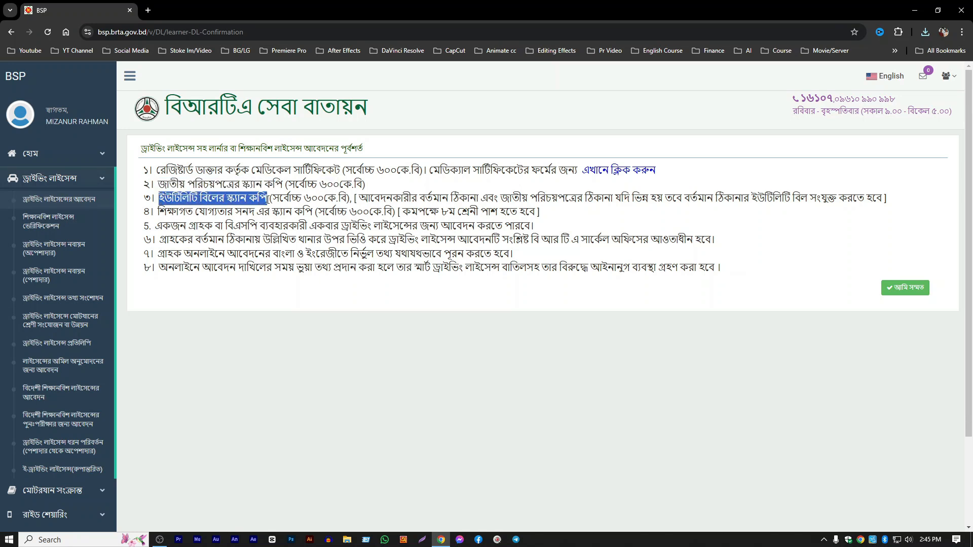
left_click(306, 199)
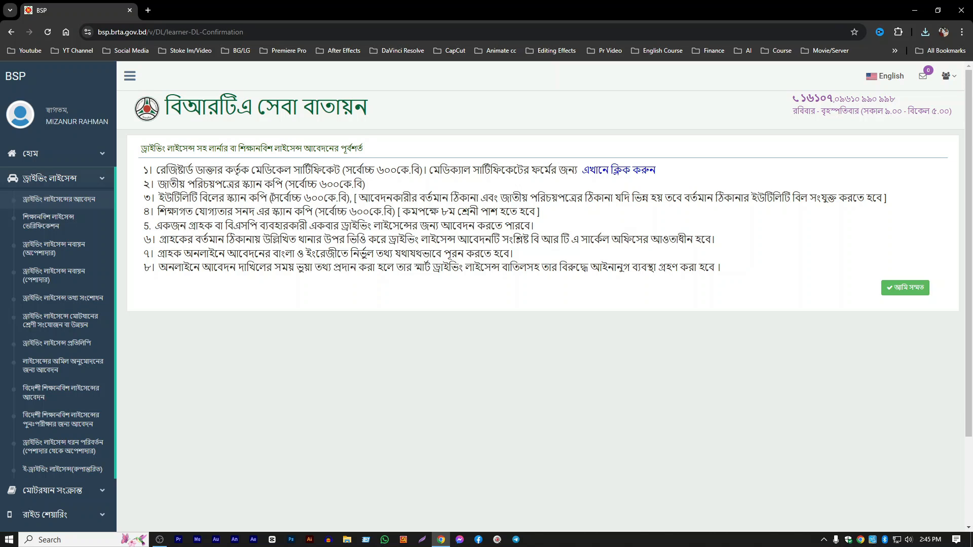
left_click_drag(157, 212, 319, 212)
left_click_drag(424, 213, 518, 214)
left_click(540, 215)
left_click_drag(442, 213, 455, 213)
left_click(467, 213)
left_click_drag(158, 231, 224, 231)
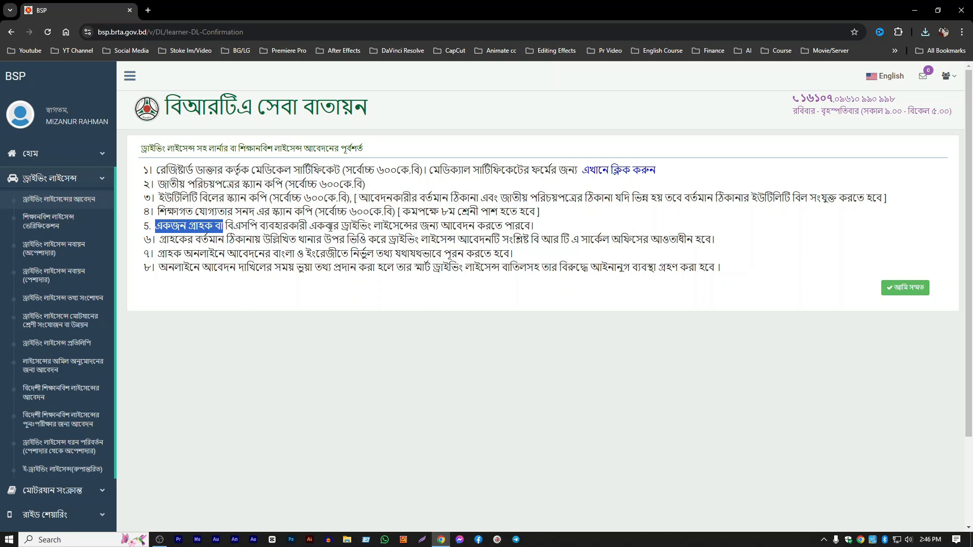
left_click(330, 227)
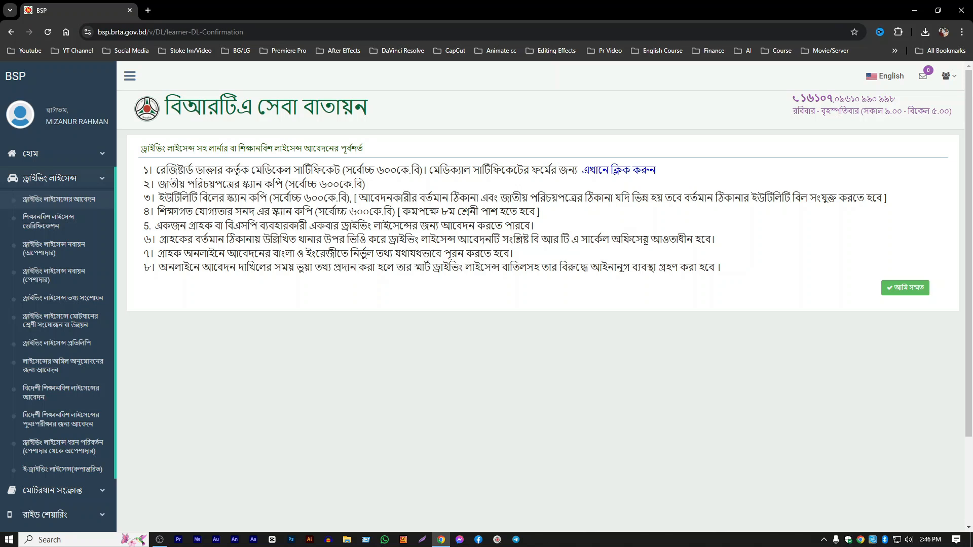
- Read prerequisites 6 to 8 on the circle office, correct data and false information, and review the required documents again
left_click_drag(715, 239, 225, 240)
left_click(474, 237)
left_click_drag(611, 239, 490, 239)
left_click(638, 239)
left_click_drag(719, 241, 538, 239)
left_click(515, 237)
left_click_drag(510, 253, 219, 255)
left_click(217, 273)
left_click_drag(157, 269, 713, 268)
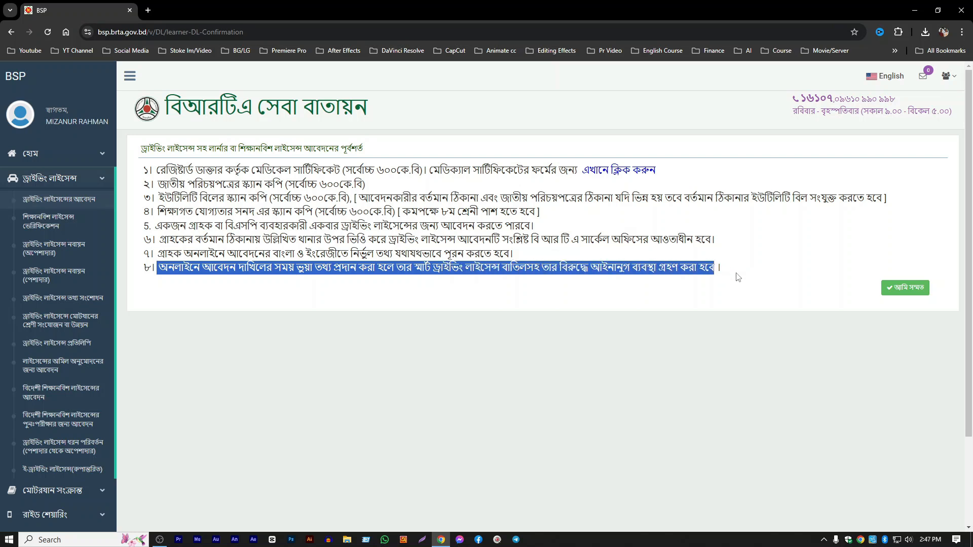
left_click(737, 276)
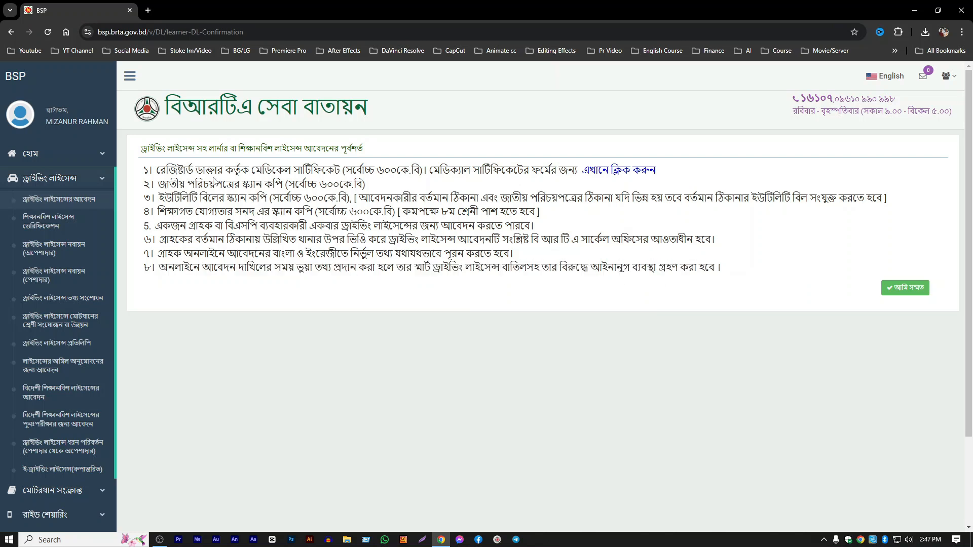
left_click_drag(205, 171, 218, 240)
left_click(238, 295)
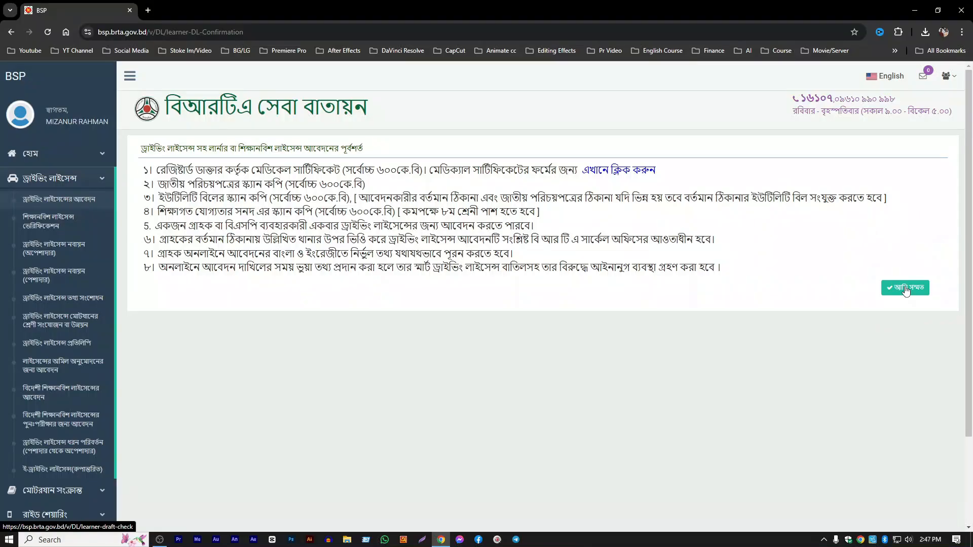
- Agree to the application prerequisites and continue past the national ID information to the driving licence details
left_click(907, 288)
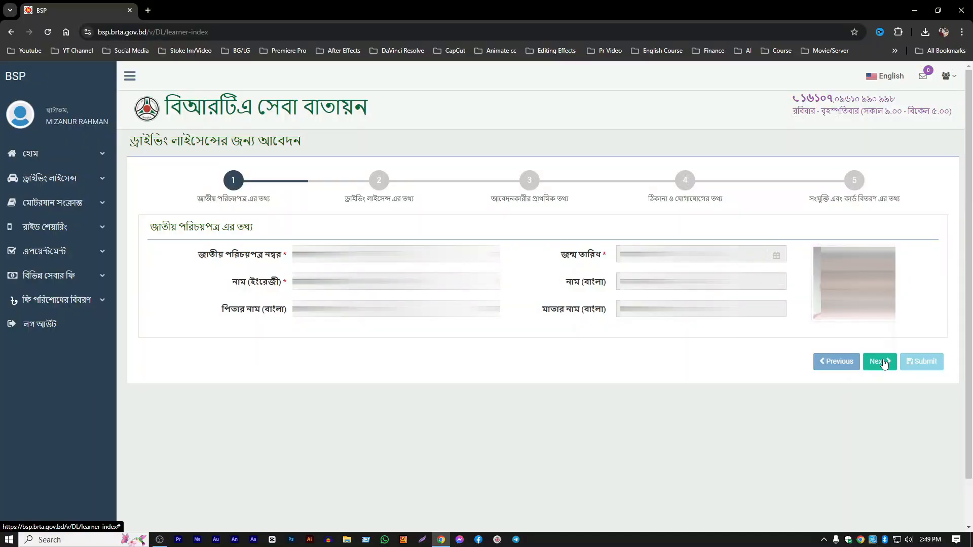
left_click(880, 362)
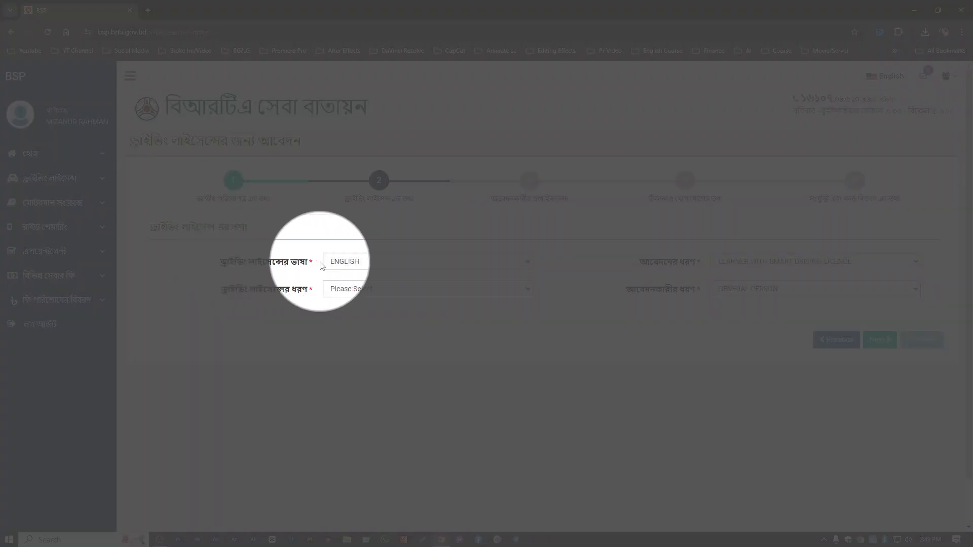
- Choose ENGLISH as the licence language, NON-PROFESSIONAL as the licence type, and MOTORCYCLE and LIGHT as the vehicle classes
left_click(353, 262)
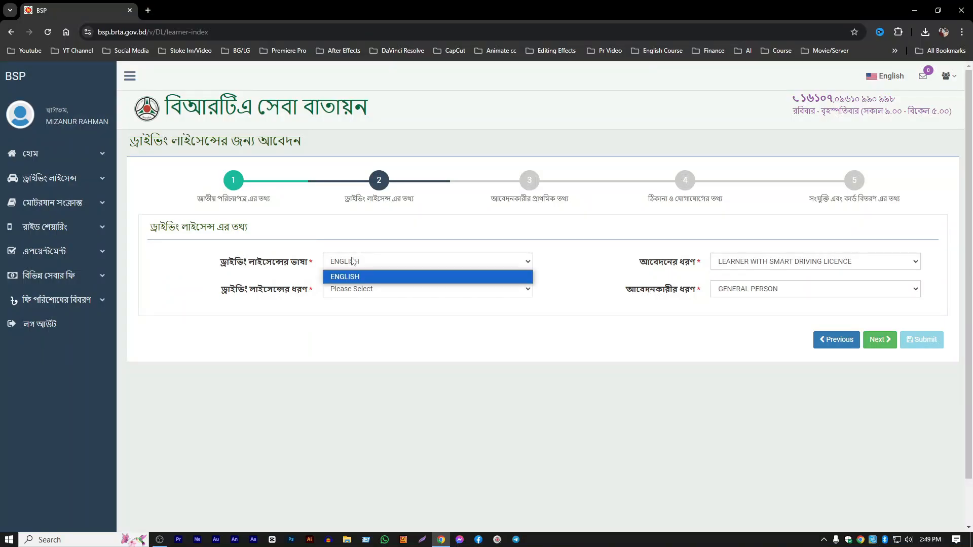
left_click(347, 277)
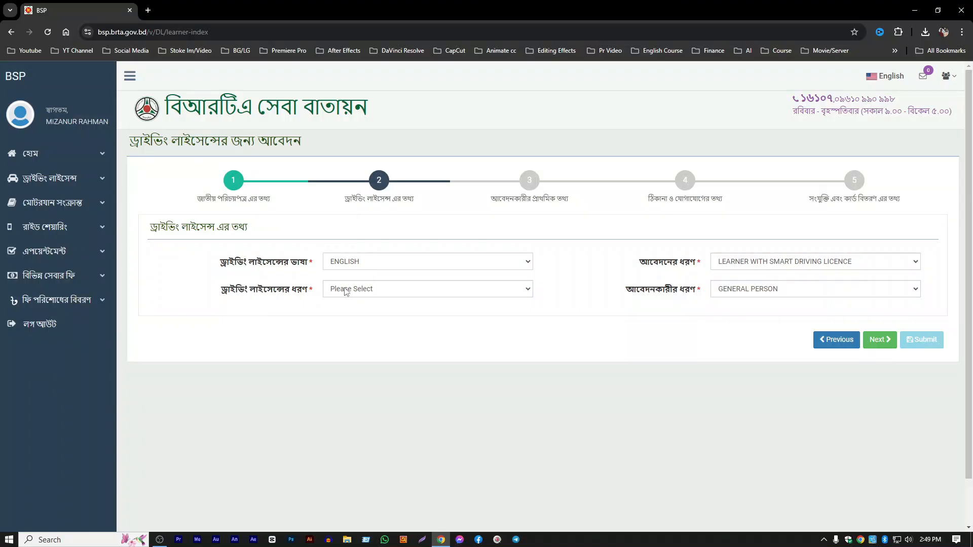
left_click(346, 291)
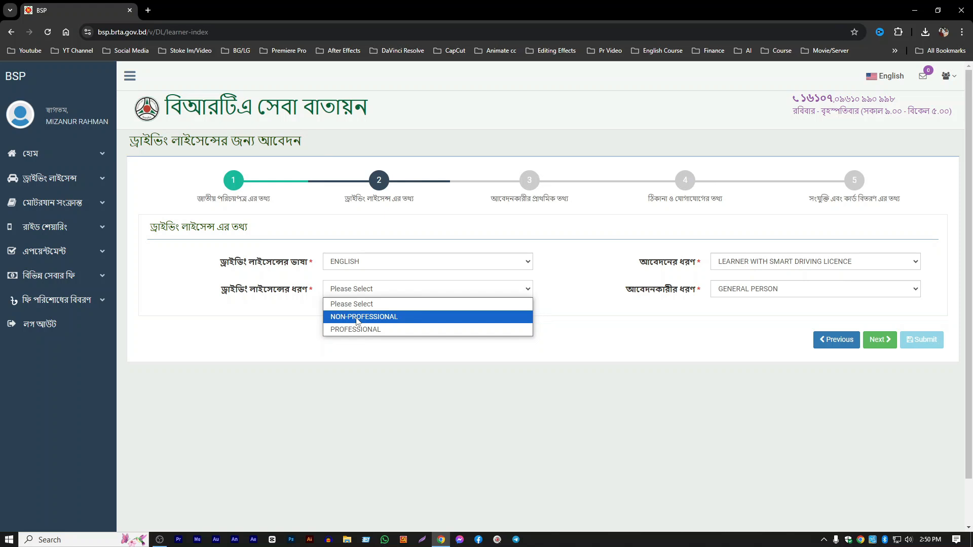
left_click(357, 317)
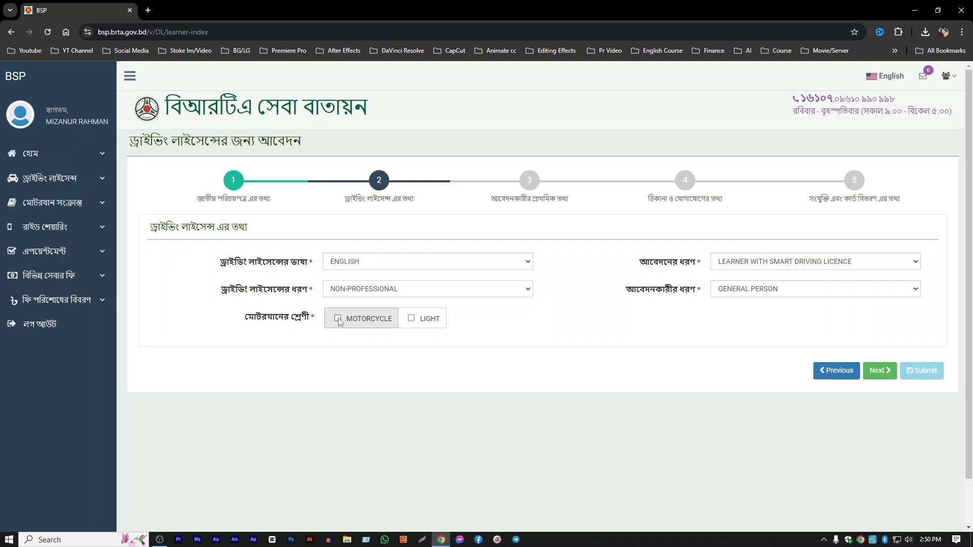
left_click(339, 320)
left_click(411, 319)
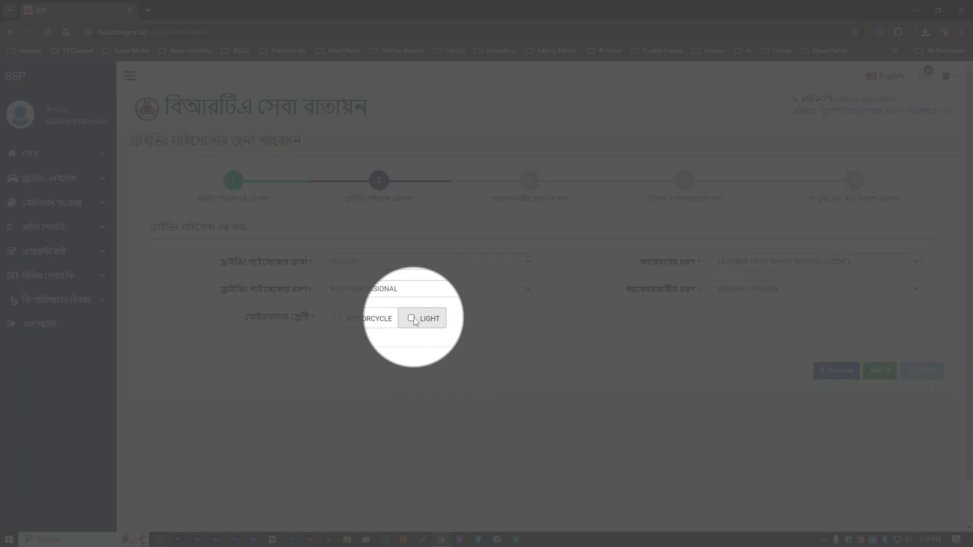
left_click(374, 319)
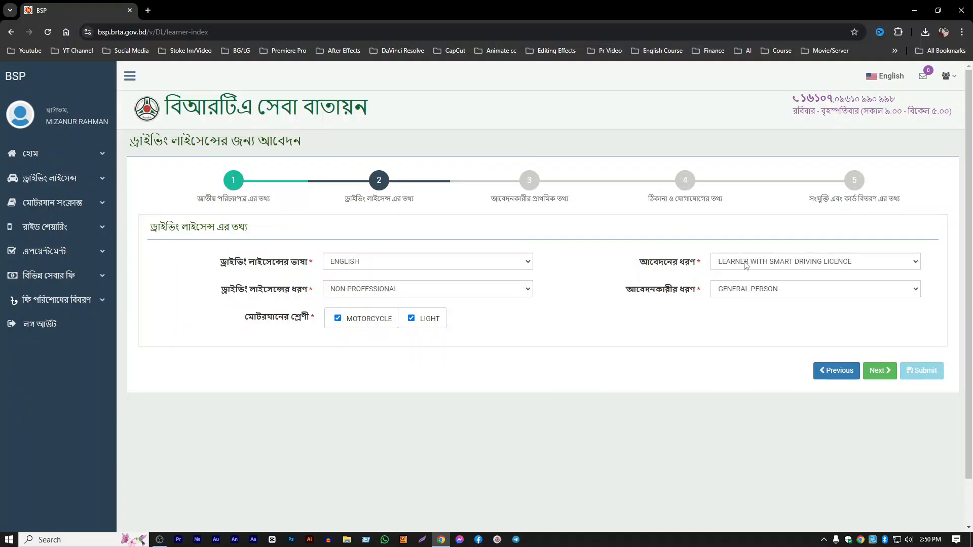
- Keep LEARNER WITH SMART DRIVING LICENCE and GENERAL PERSON as application and applicant types, and save the licence details to continue
left_click(746, 263)
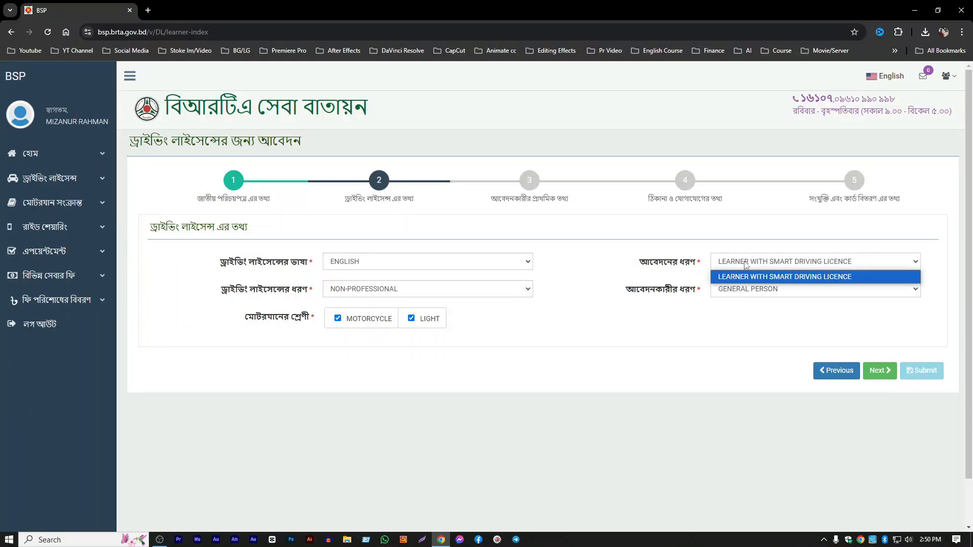
left_click(771, 281)
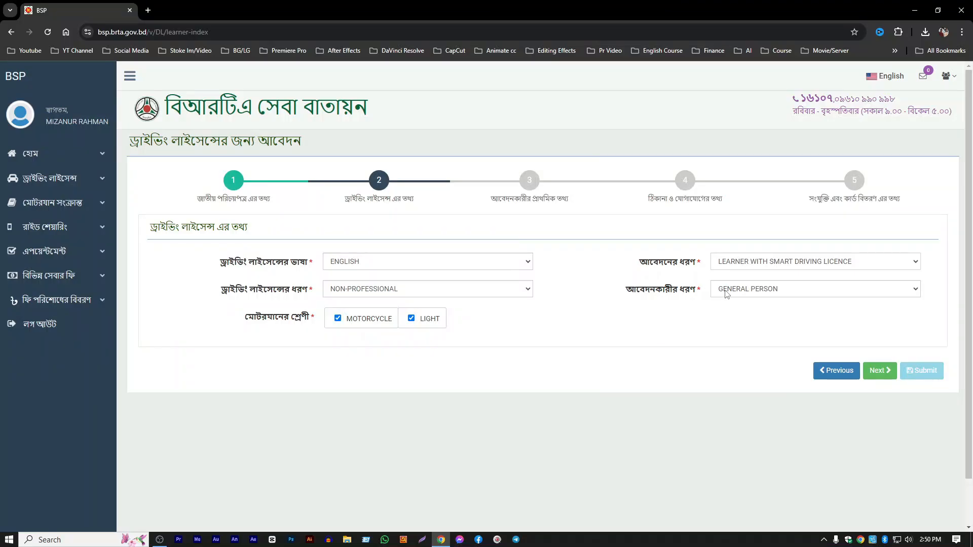
left_click(728, 294)
left_click(725, 302)
left_click_drag(220, 290, 312, 293)
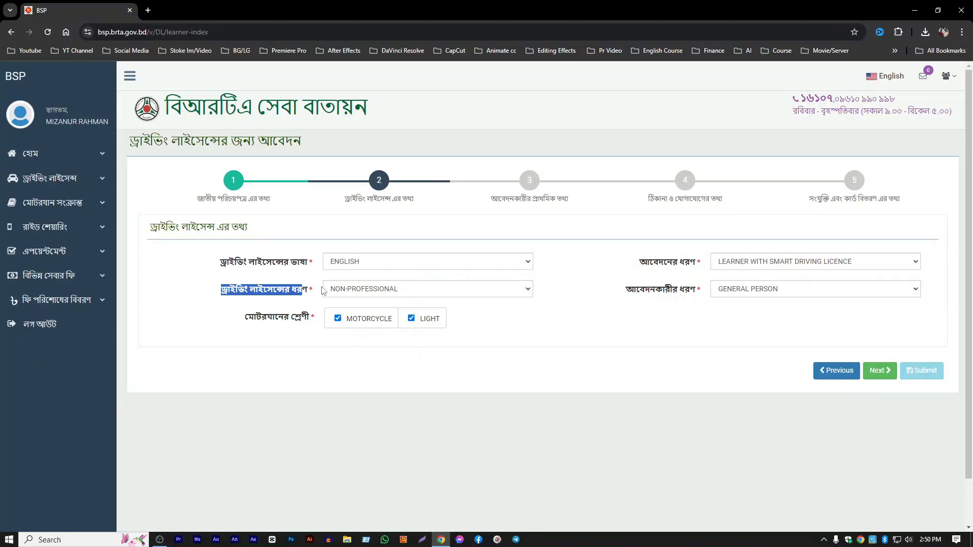
left_click(310, 293)
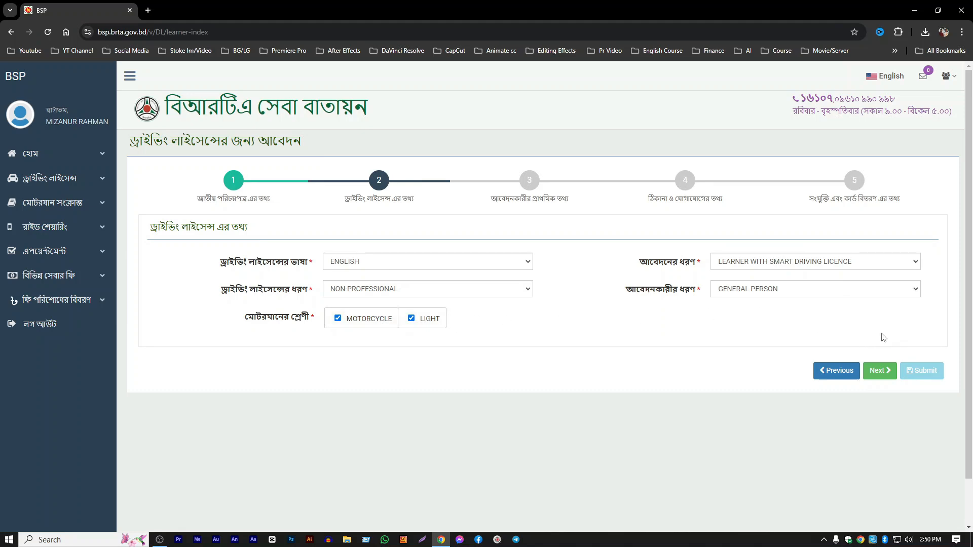
left_click(879, 372)
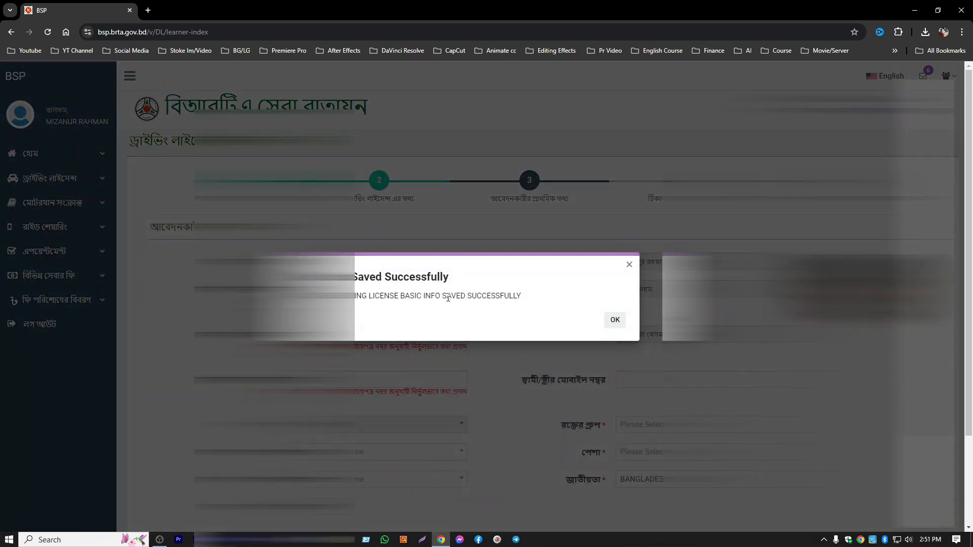
left_click(615, 320)
- Set the applicant's educational qualification to JSC/EQUIVALENT and the marital status to MARRIED
scroll(420, 325, "down", 2)
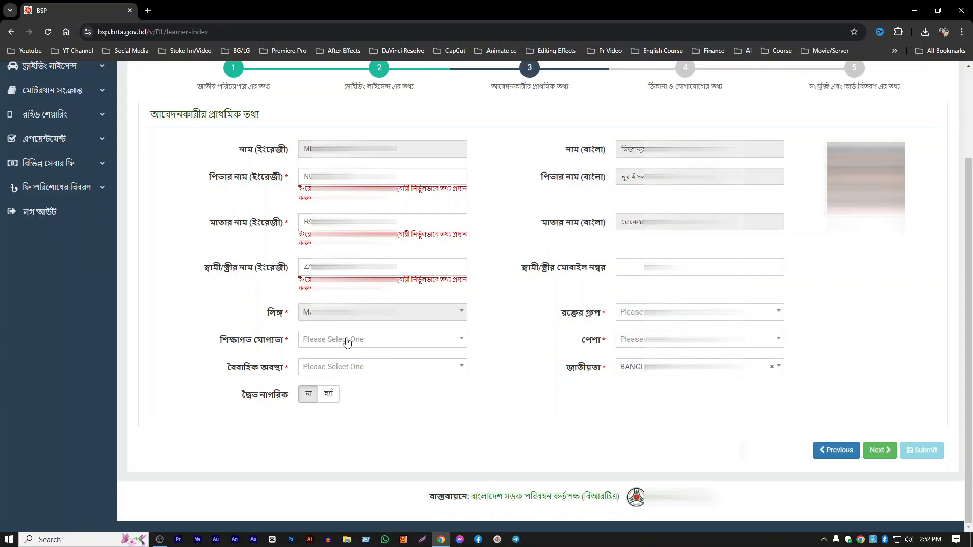
left_click(360, 340)
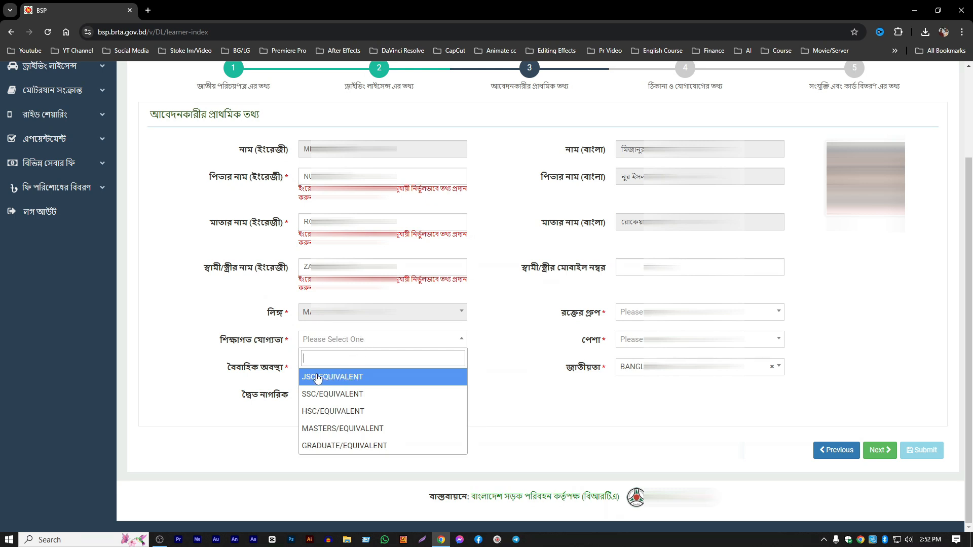
left_click(337, 379)
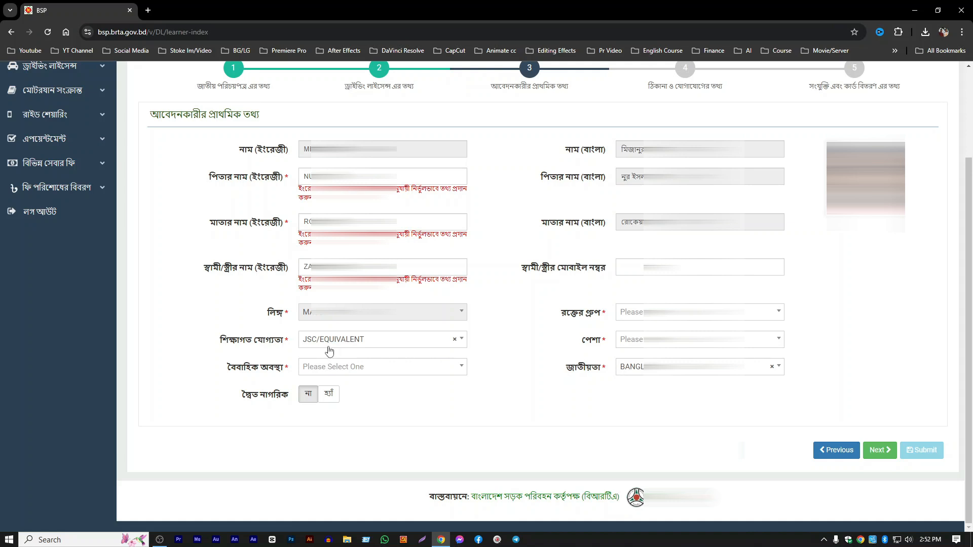
left_click(329, 344)
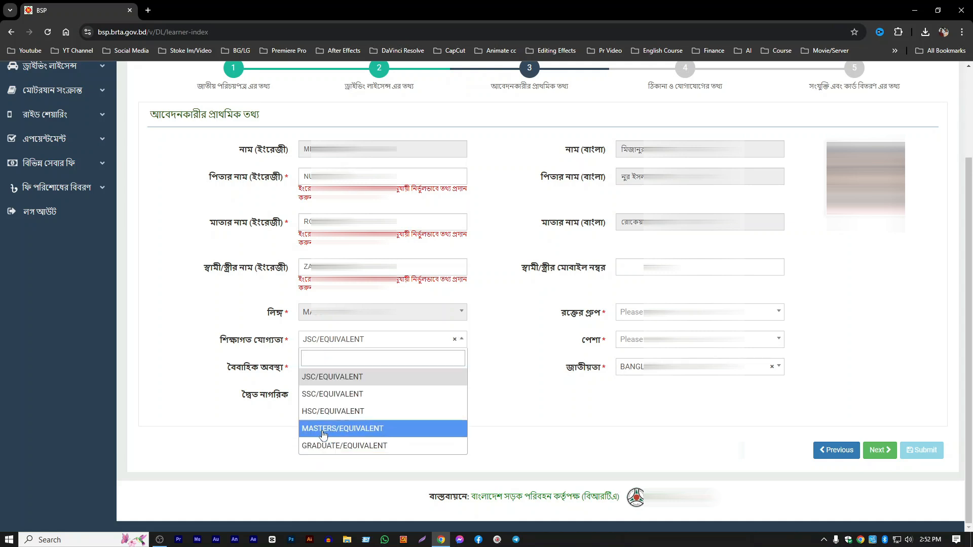
left_click(316, 383)
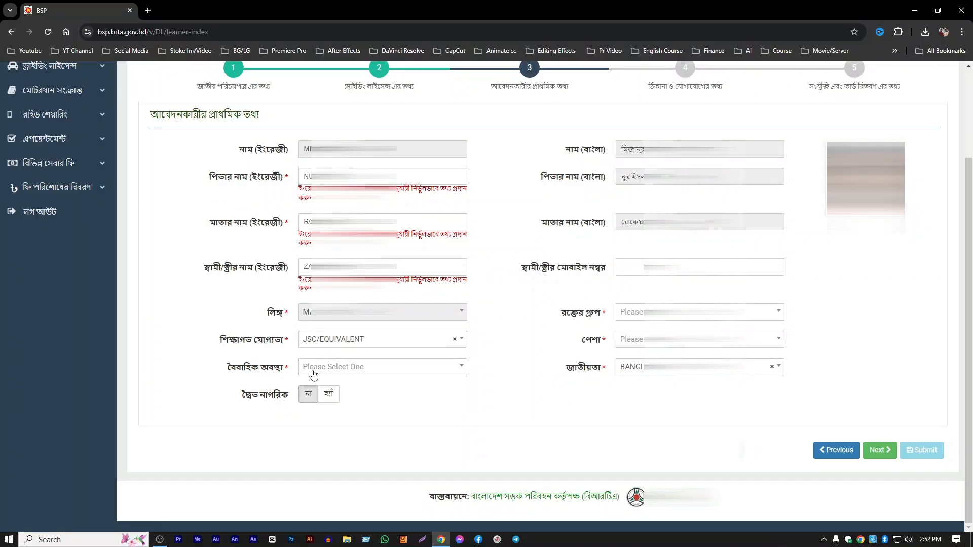
left_click(327, 372)
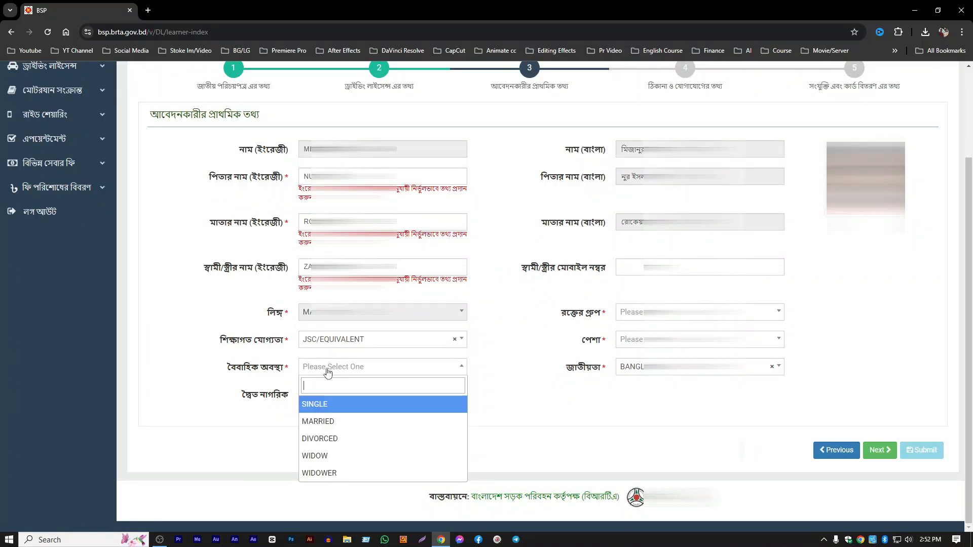
left_click(326, 421)
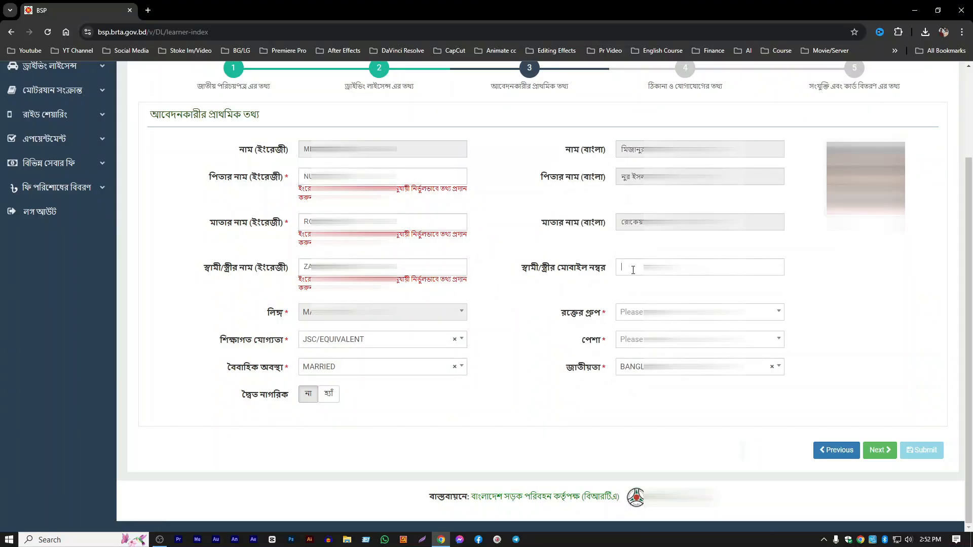
- Enter the spouse's mobile number and set the applicant's blood group to AB(+)VE
left_click(638, 266)
type("019106")
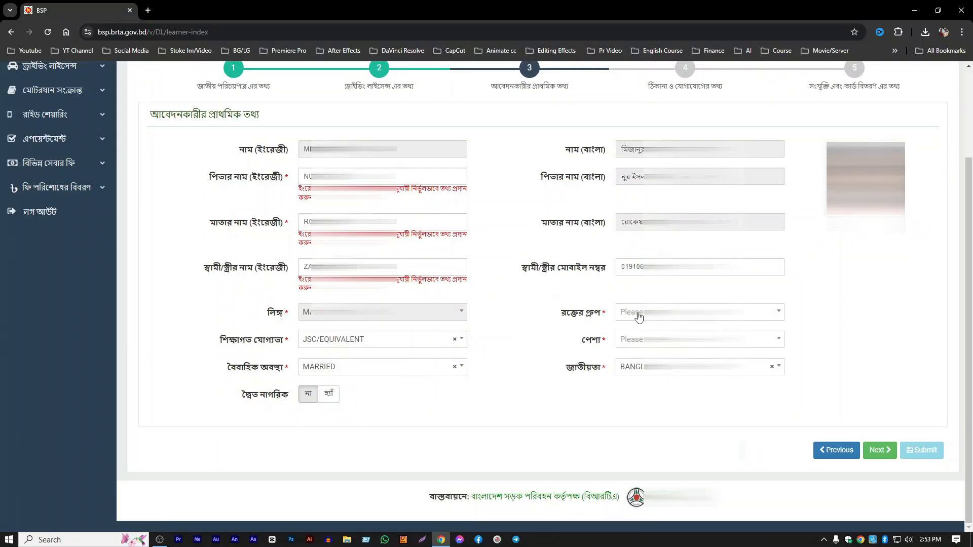
left_click(638, 317)
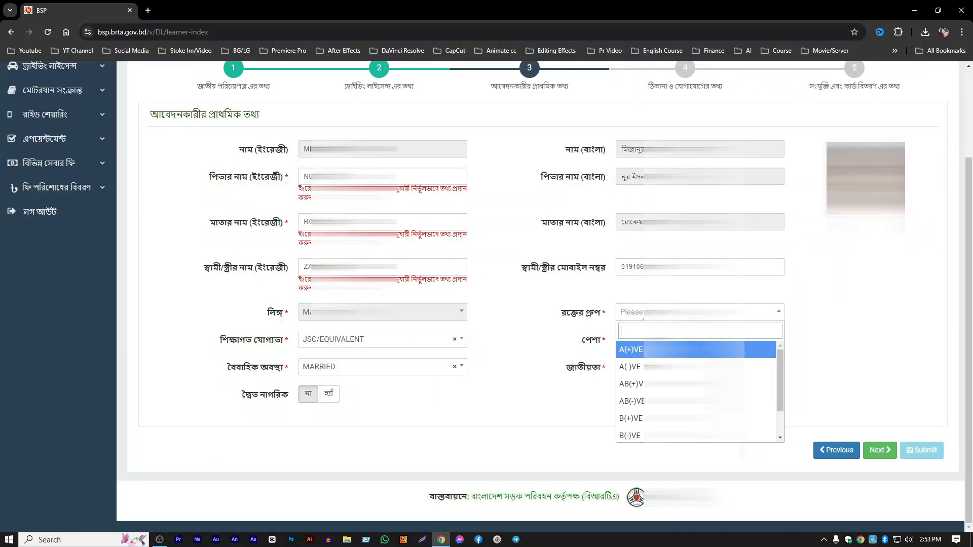
left_click(639, 384)
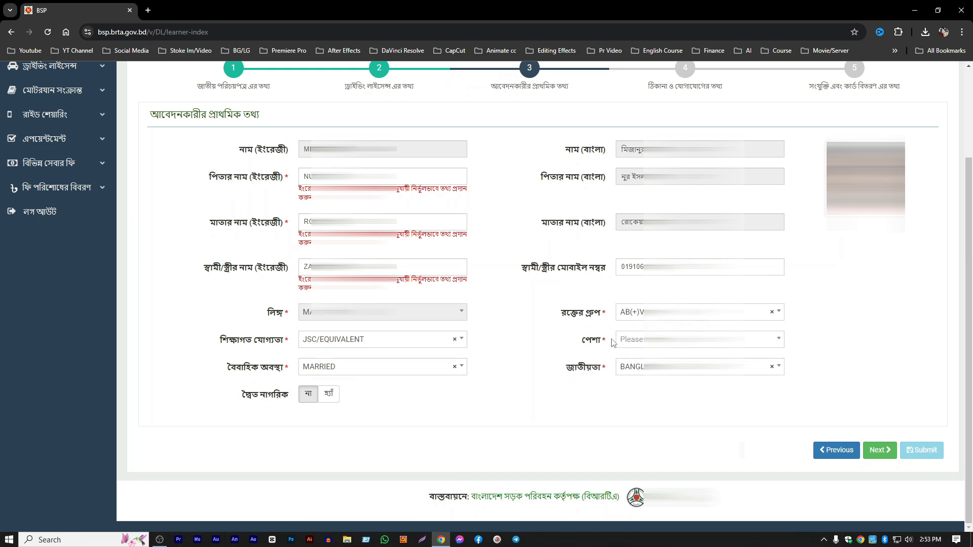
- Set the applicant's occupation to FARMER and keep BANGLADESHI as the nationality
left_click(640, 342)
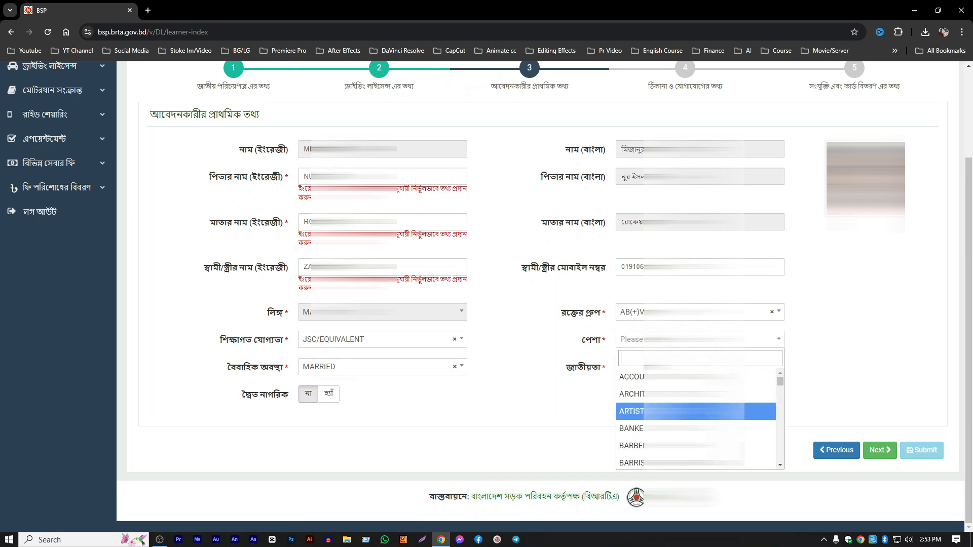
scroll(696, 421, "down", 2)
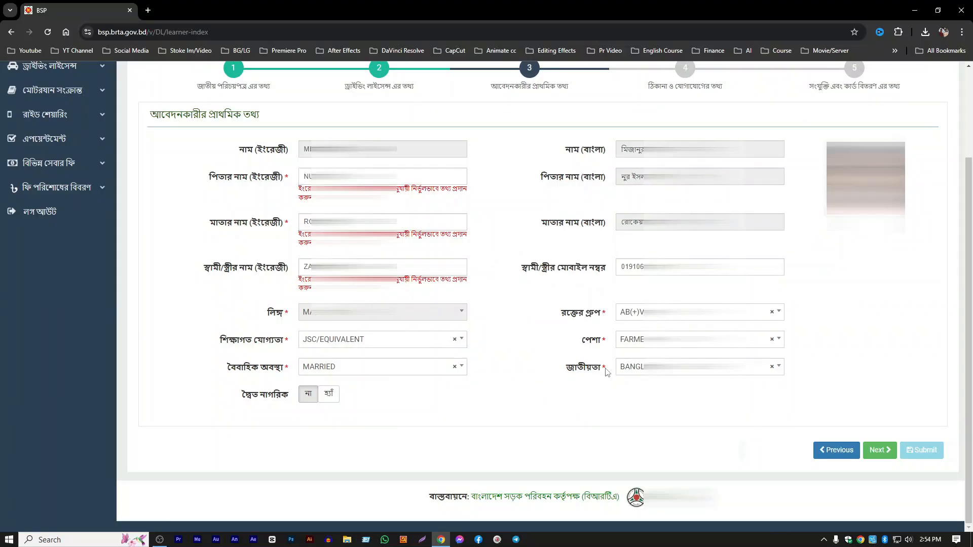
left_click(637, 369)
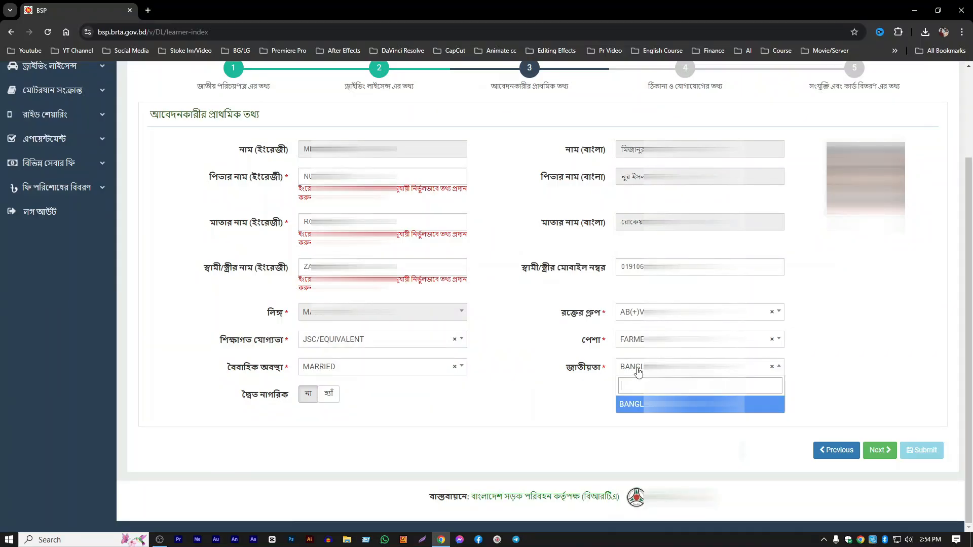
left_click(636, 413)
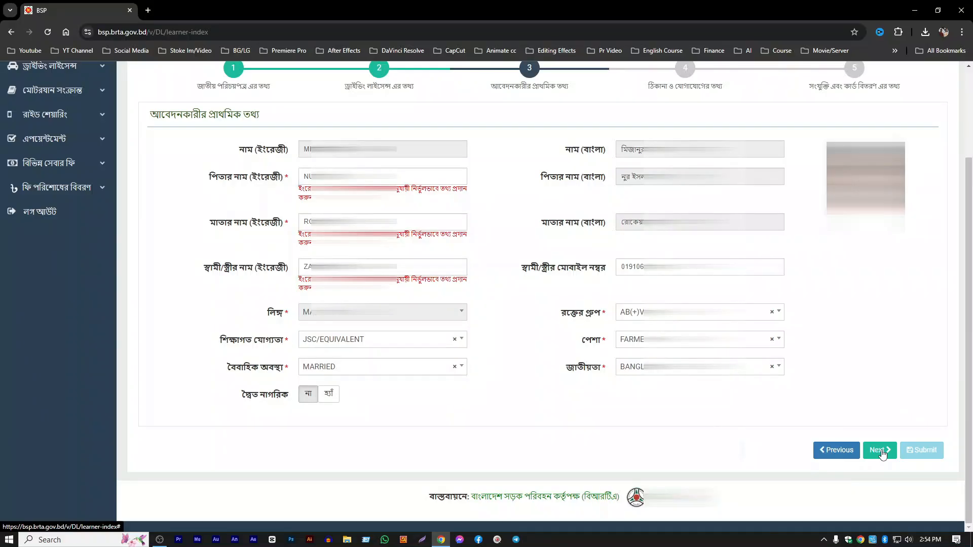
- Save the applicant's basic information and continue to the address and contact section
left_click(881, 452)
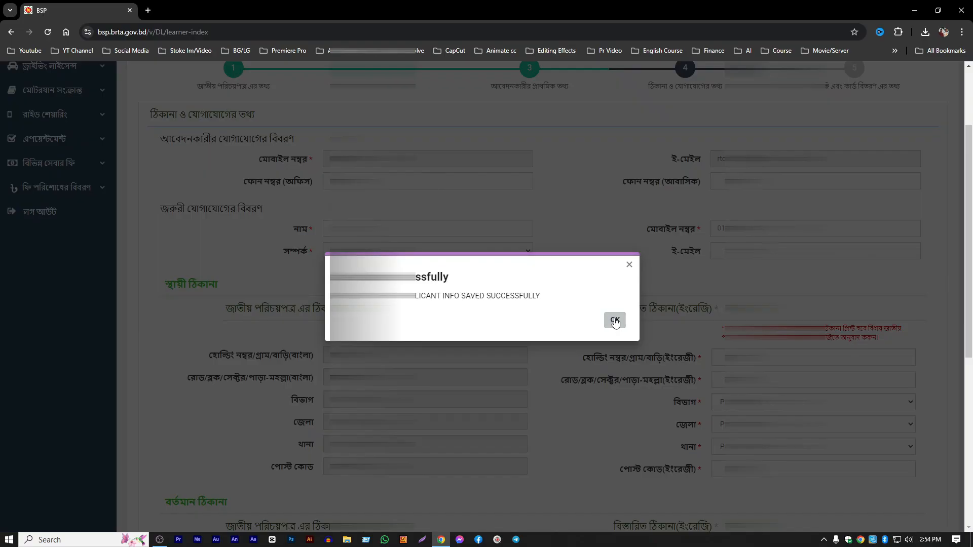
left_click(614, 320)
scroll(431, 152, "up", 6)
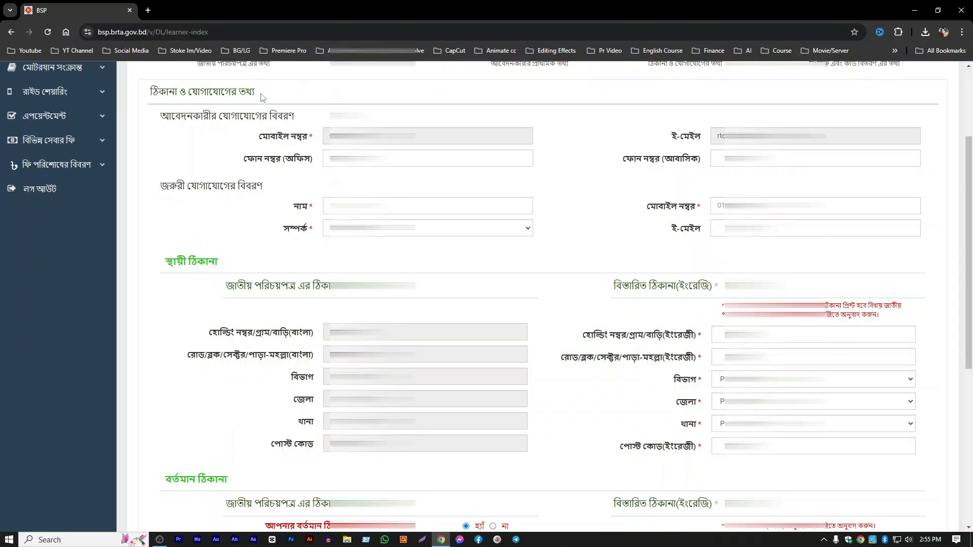
- Choose the emergency contact's relationship to the applicant in the emergency contact details
left_click_drag(160, 116, 307, 120)
left_click(197, 134)
left_click(335, 118)
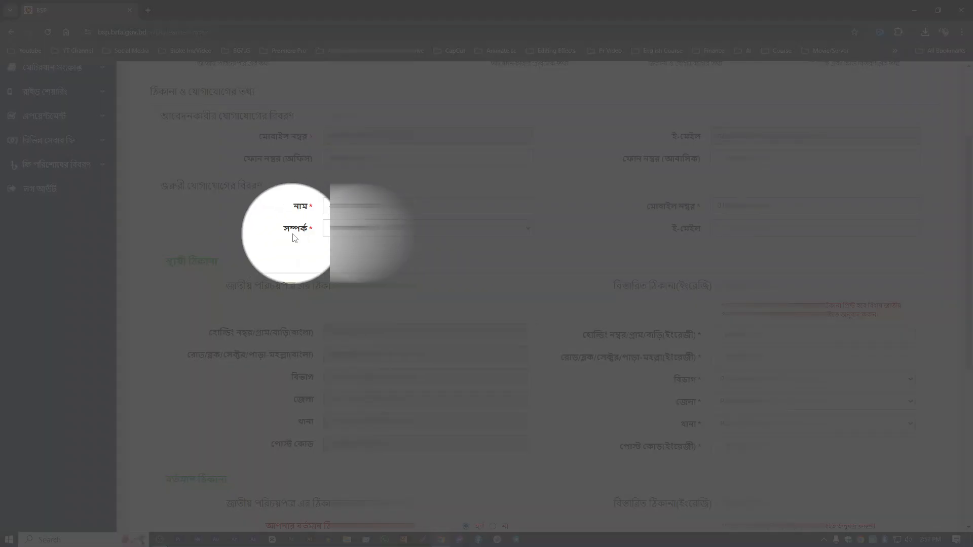
left_click(341, 227)
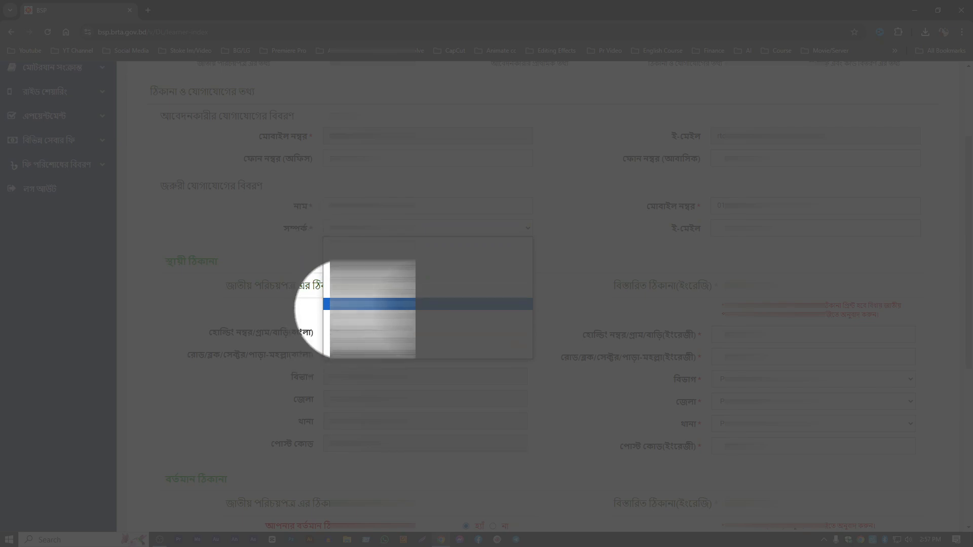
left_click(349, 305)
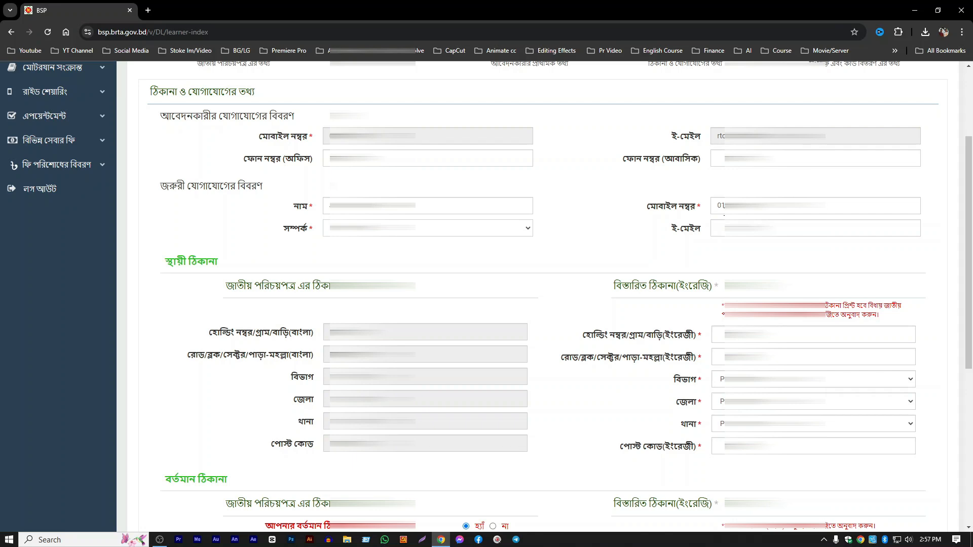
- Fill in the permanent address's road or area in English and choose its division
scroll(172, 263, "down", 3)
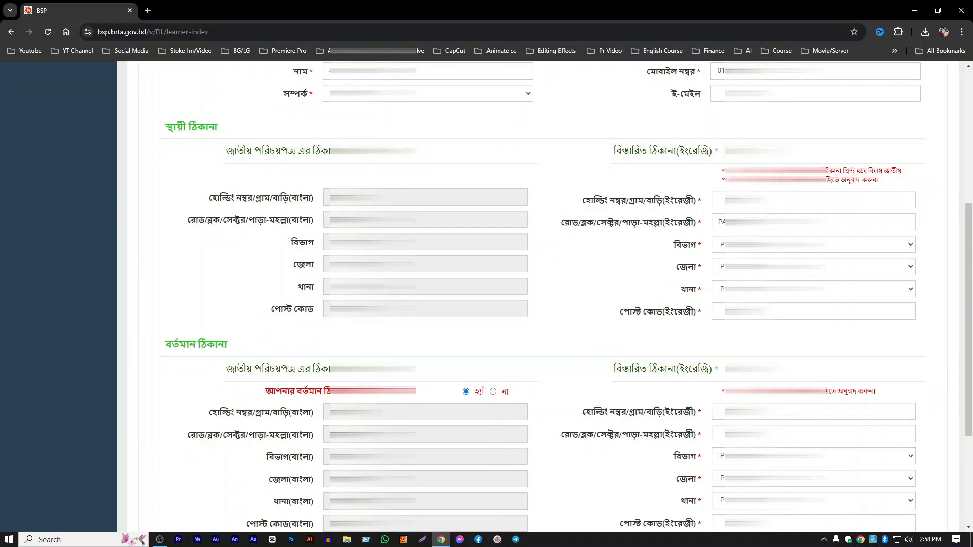
left_click(715, 245)
key("Down")
key("Down")
key("Down")
key("Down")
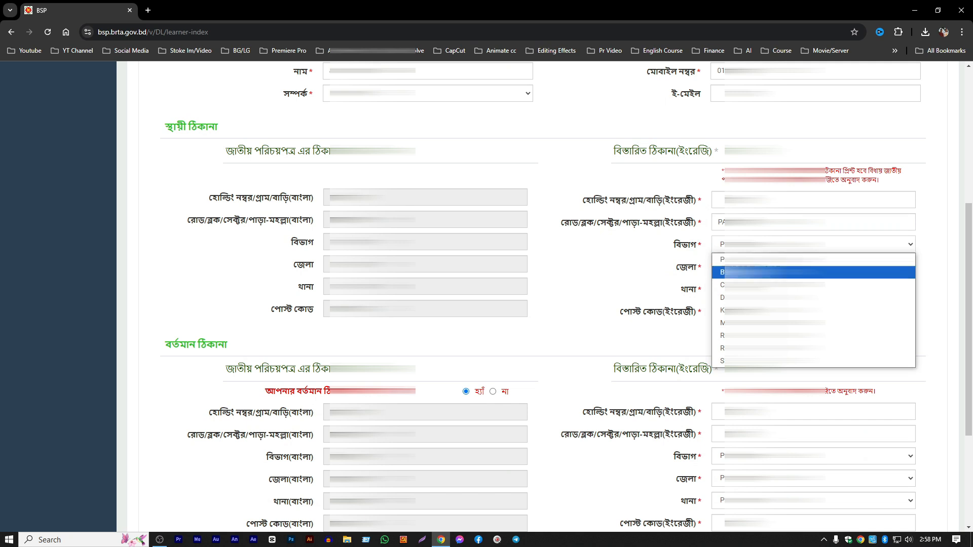
key("Return")
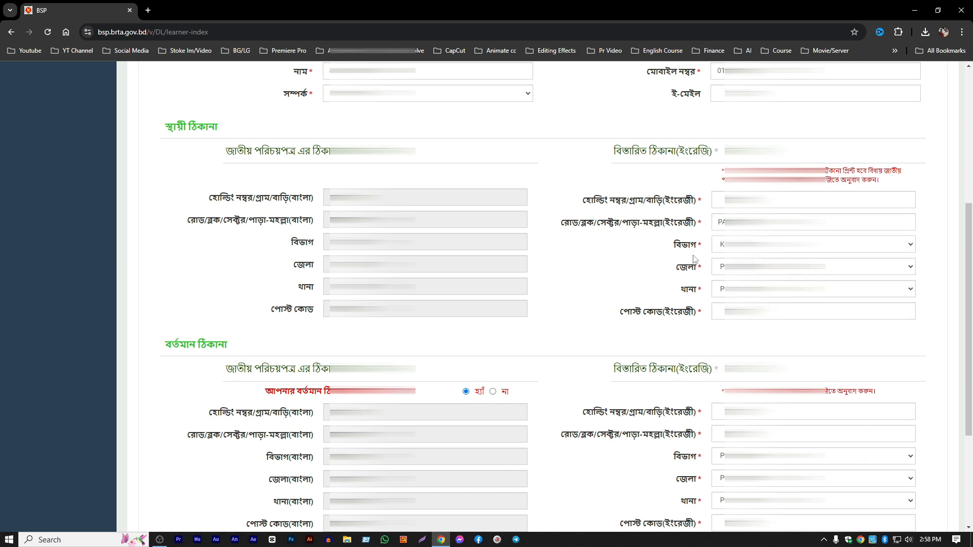
- Choose the district and thana of the permanent address and enter its post code in English
left_click(735, 267)
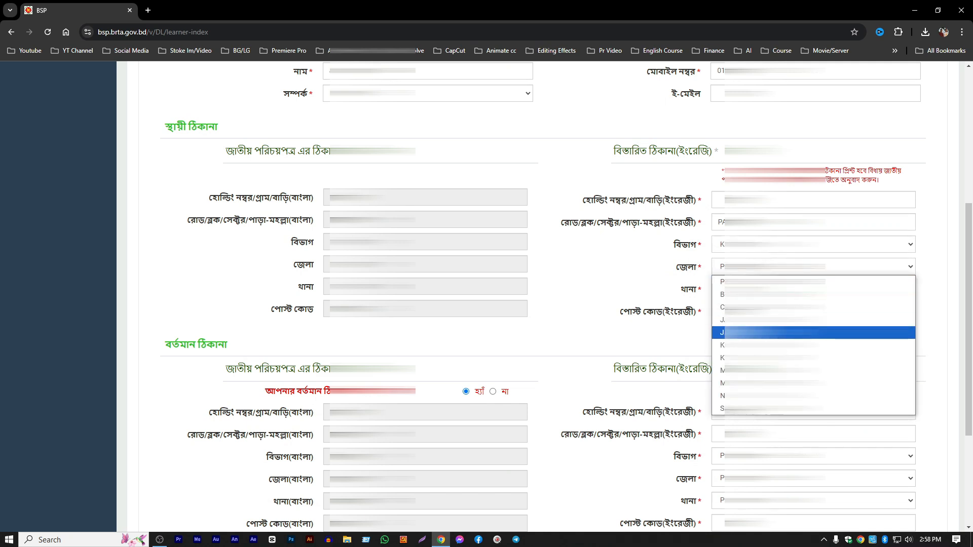
left_click(735, 320)
left_click(760, 289)
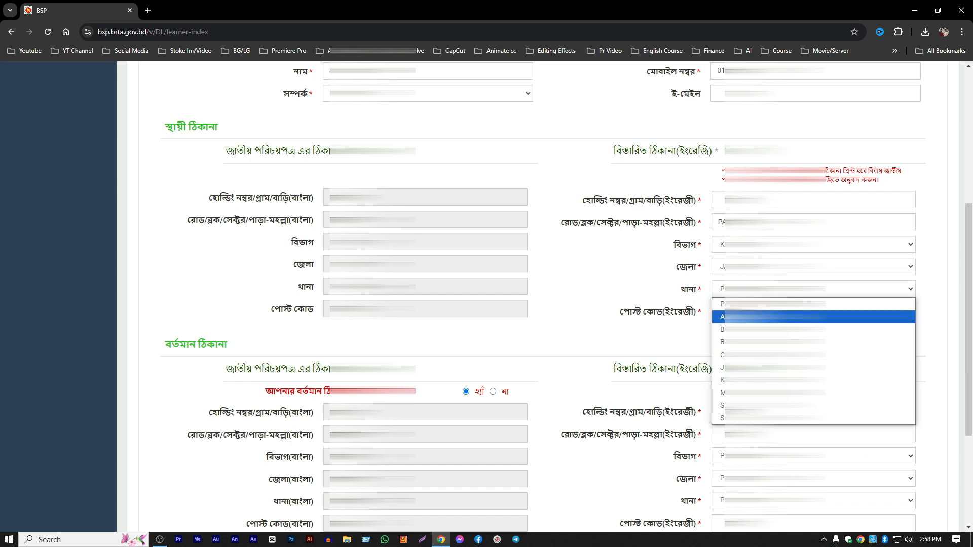
left_click(760, 367)
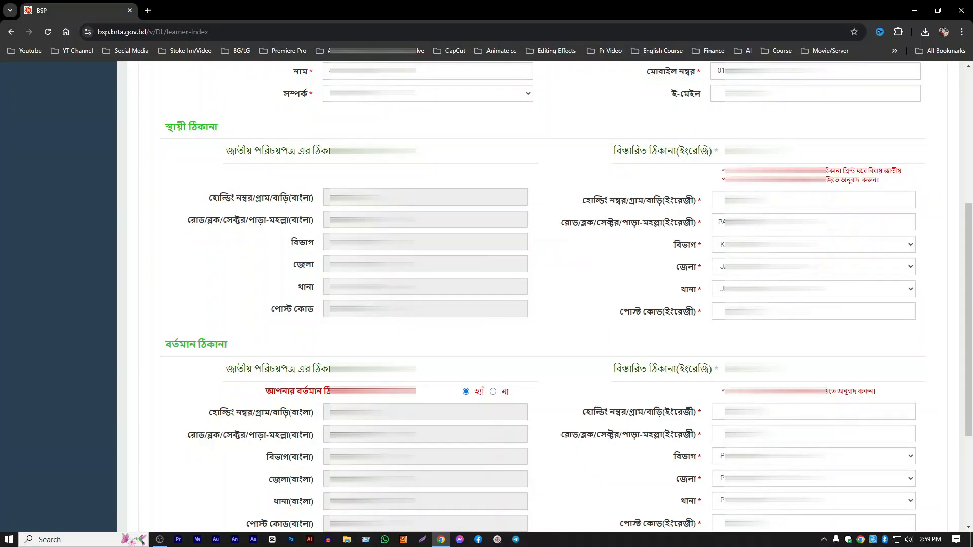
left_click(750, 312)
scroll(697, 246, "down", 4)
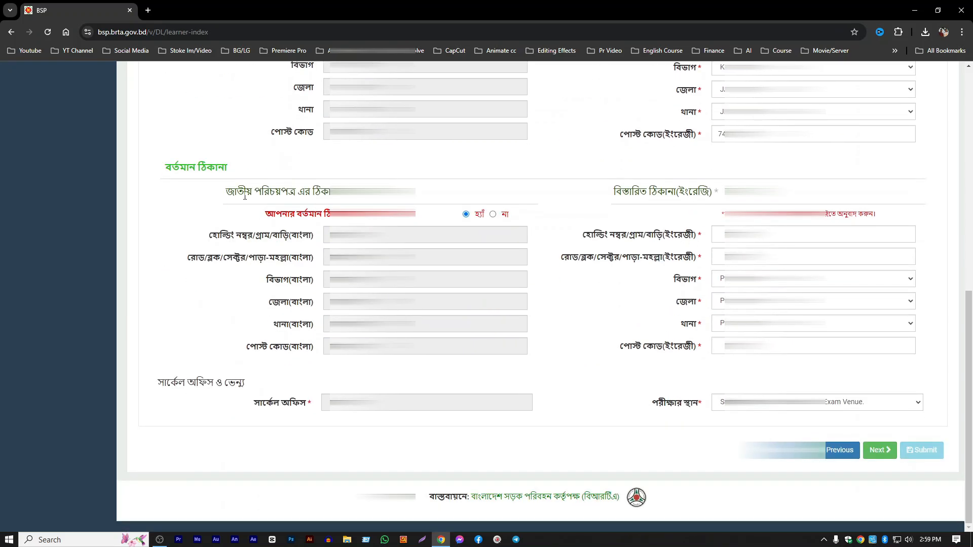
- Switch the present address's same-as-permanent option to না and back to হ্যাঁ to copy the permanent address into it
triple_click(176, 171)
left_click(264, 174)
left_click(493, 214)
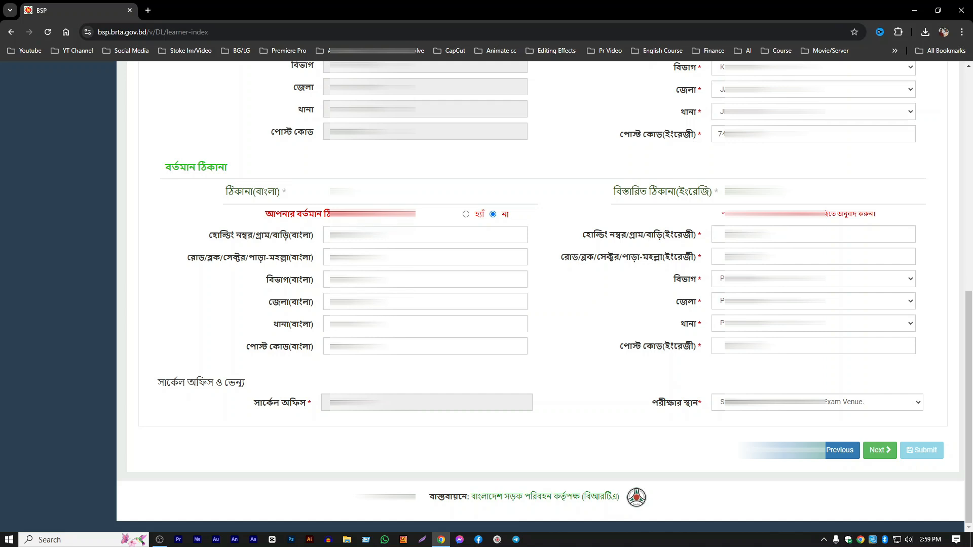
left_click_drag(288, 238, 294, 335)
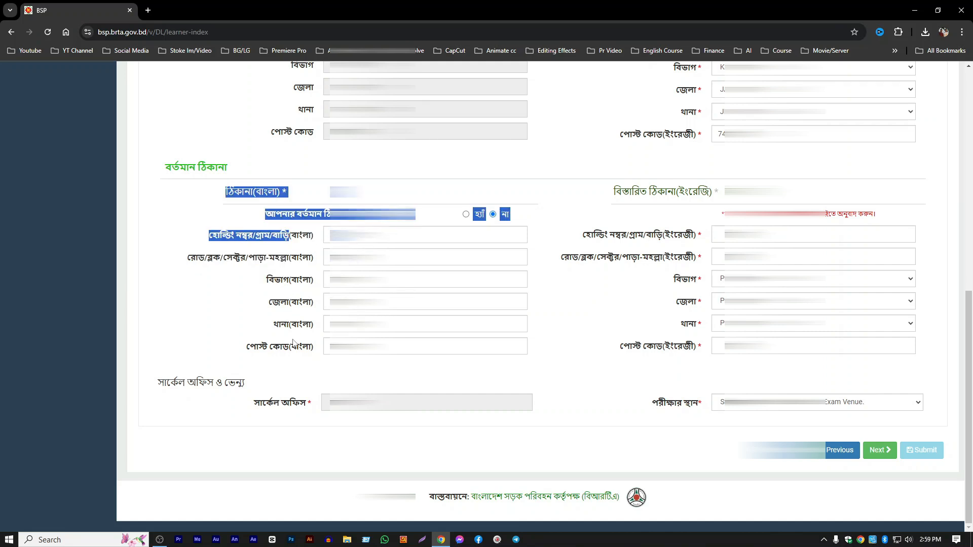
left_click(295, 345)
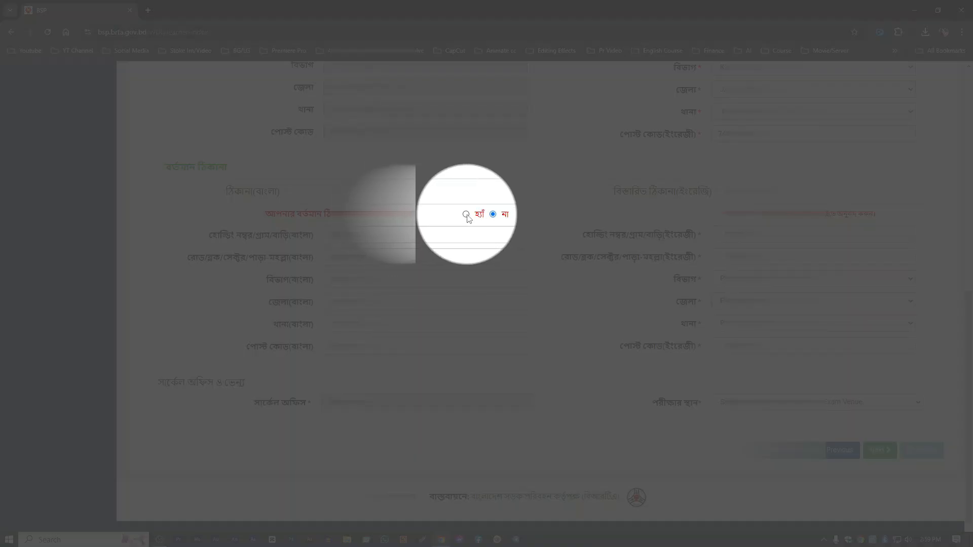
left_click(466, 215)
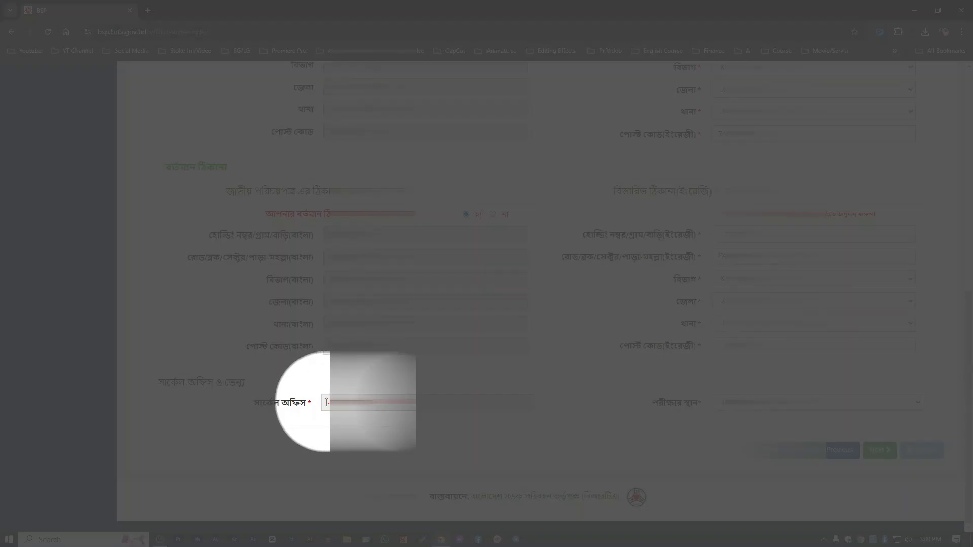
- Check the assigned circle office and select the available exam venue for the application
double_click(327, 403)
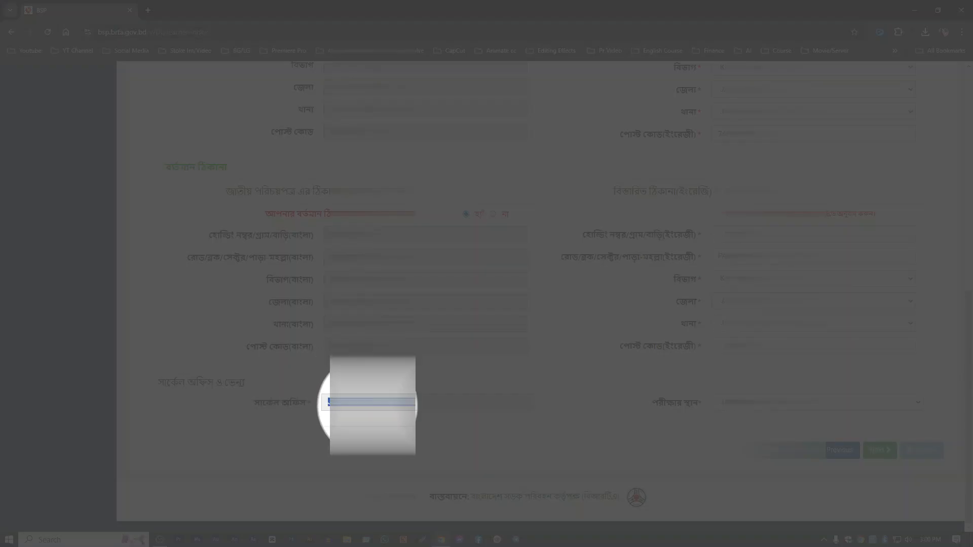
left_click(700, 407)
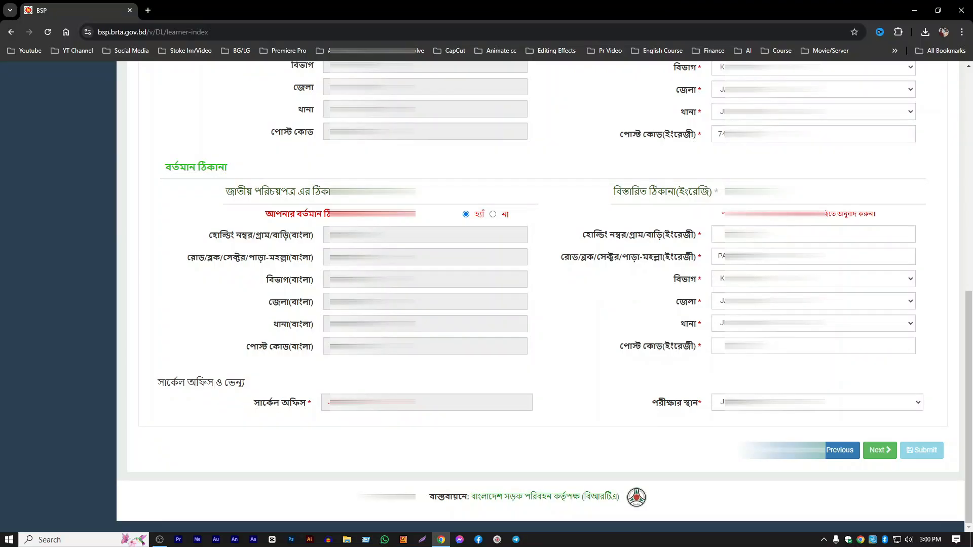
left_click(790, 403)
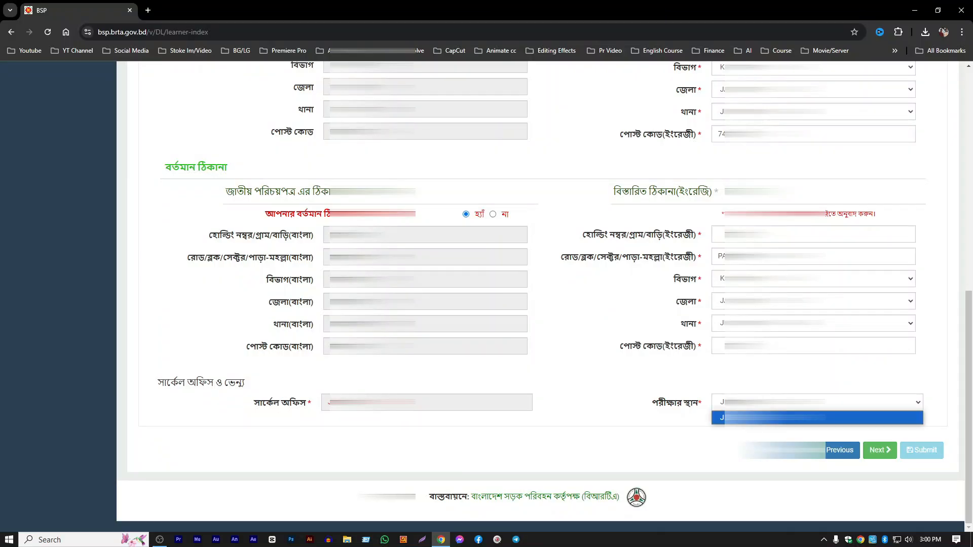
left_click(790, 403)
left_click(791, 403)
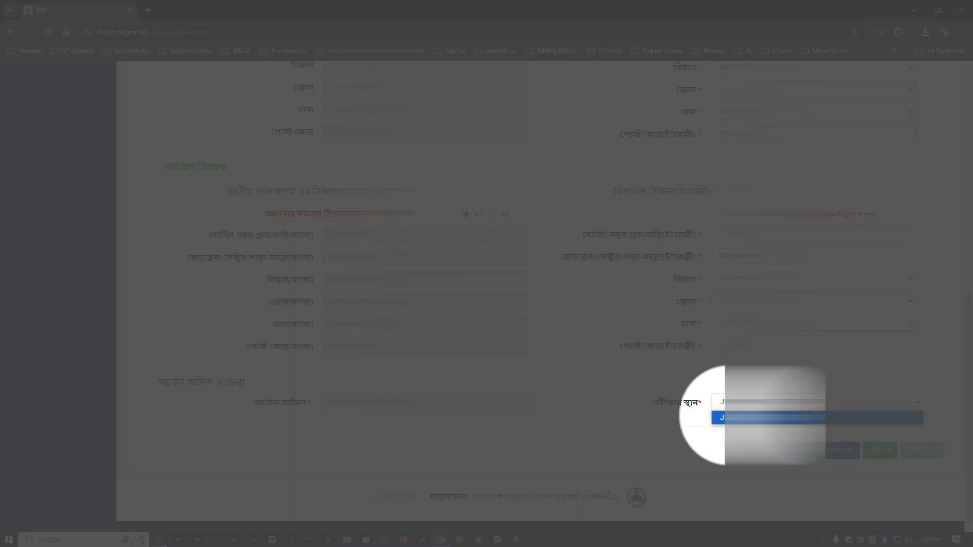
left_click(732, 415)
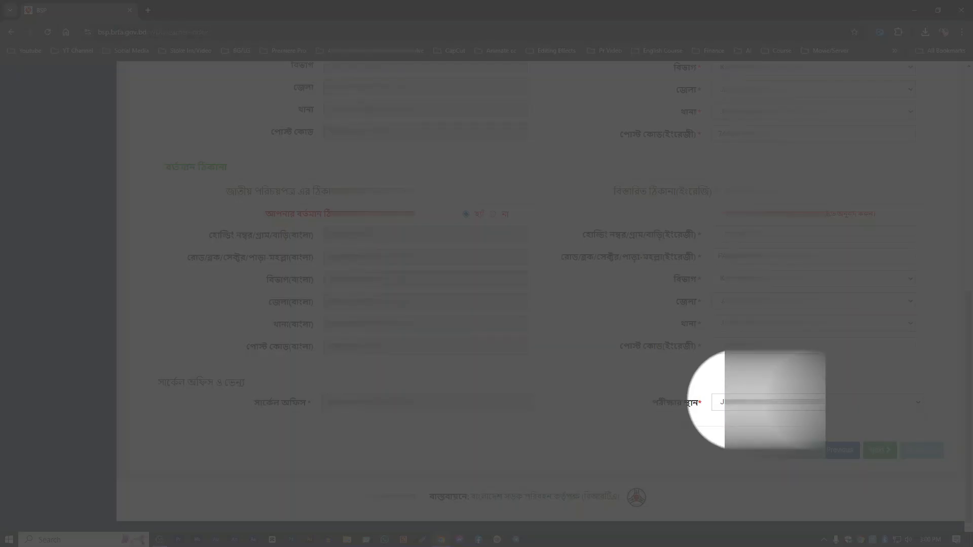
left_click(736, 402)
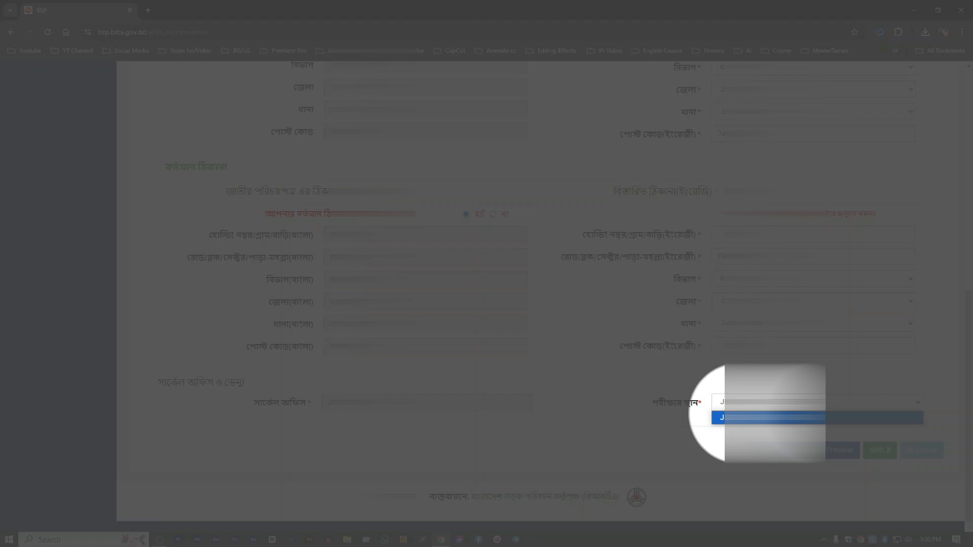
left_click(735, 417)
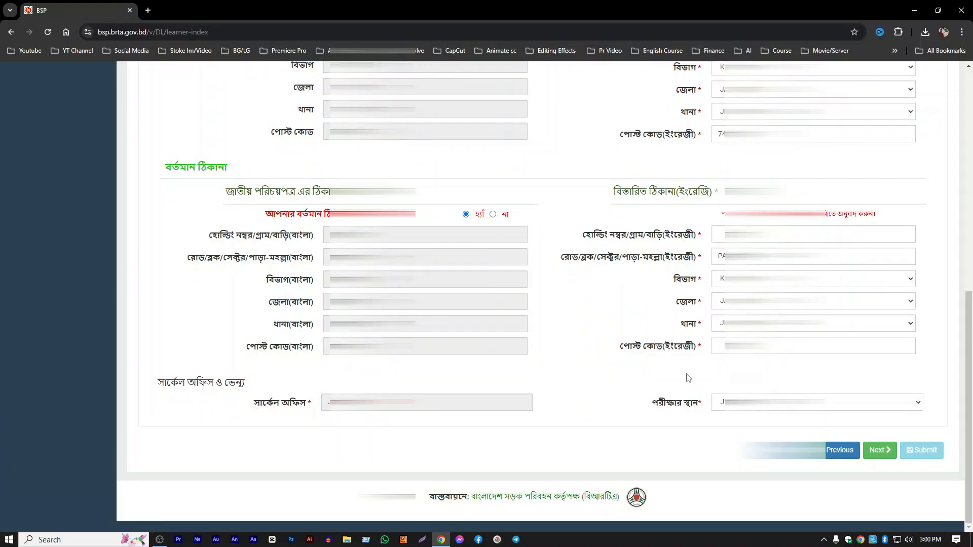
- Try to save the address and contact details to continue to the attachments section
scroll(688, 377, "up", 3)
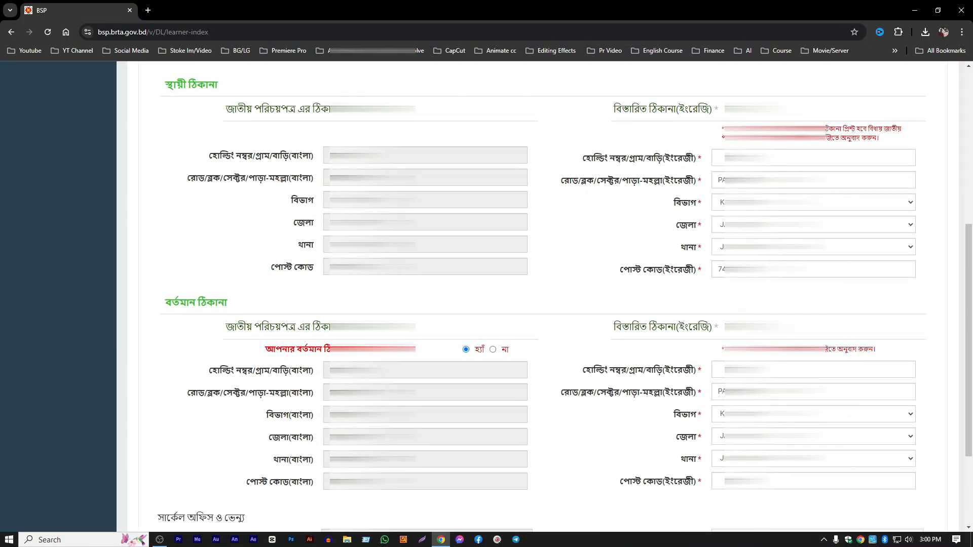
scroll(546, 367, "down", 3)
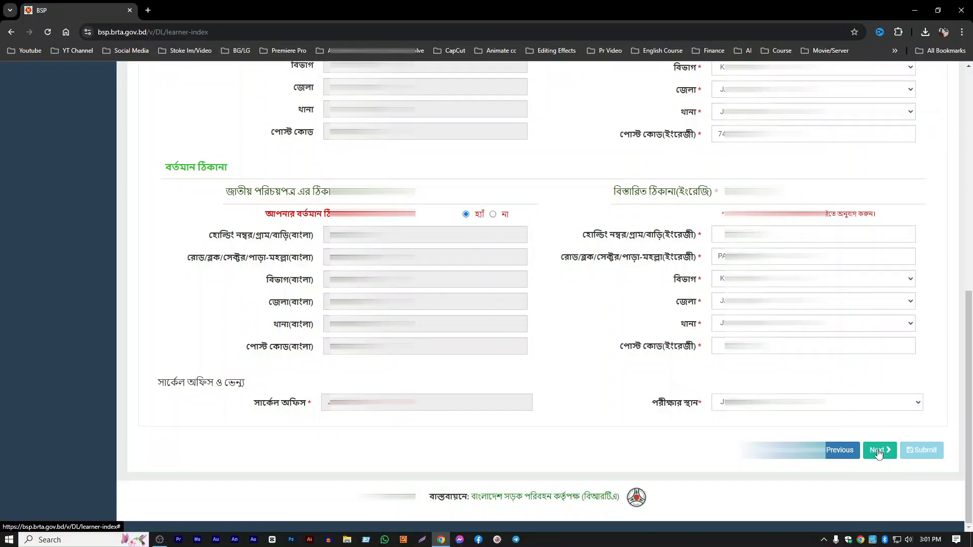
left_click(879, 451)
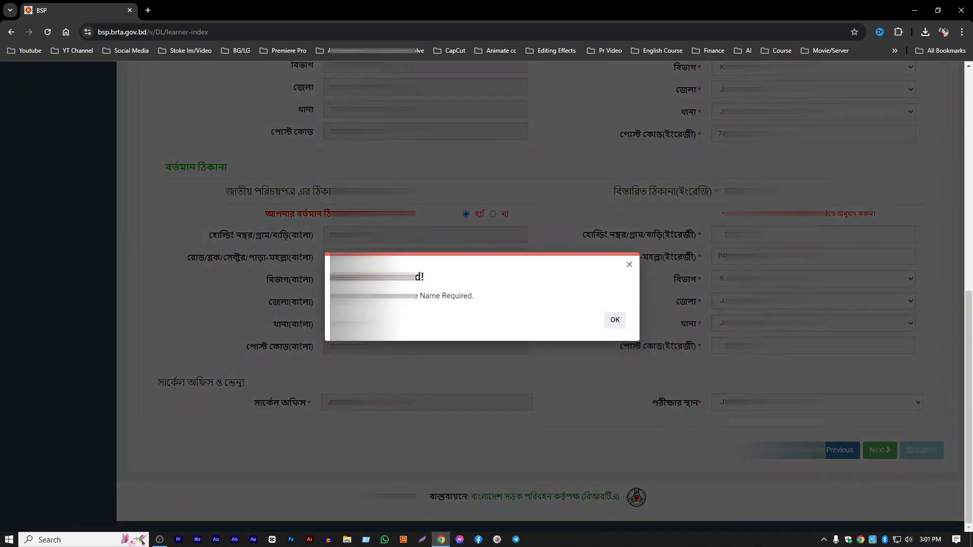
left_click(612, 321)
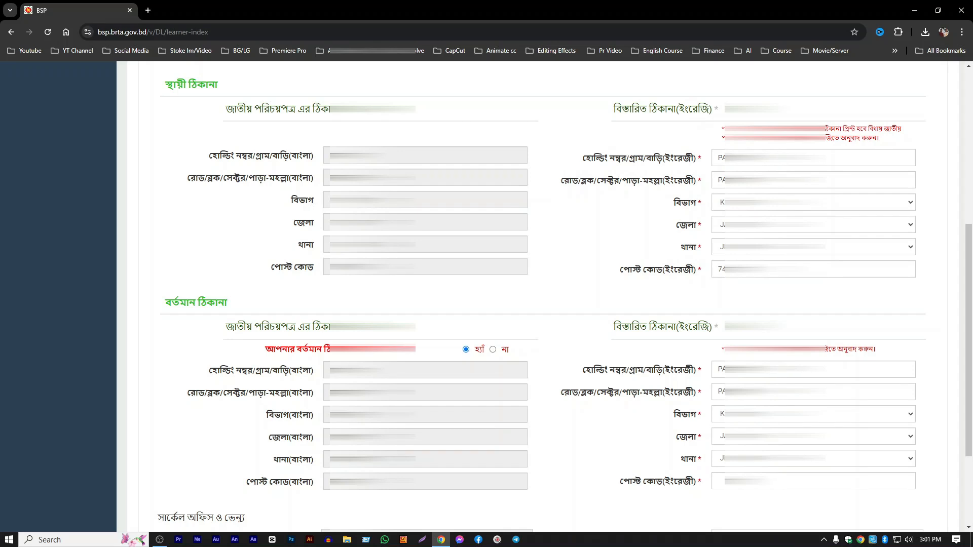
- Complete the permanent address's holding or village field in English, and save the address details to continue
left_click_drag(791, 159, 715, 158)
left_click(770, 158)
left_click_drag(785, 181, 661, 184)
left_click(661, 184)
scroll(558, 299, "down", 3)
scroll(719, 81, "up", 3)
scroll(926, 462, "down", 3)
left_click(879, 451)
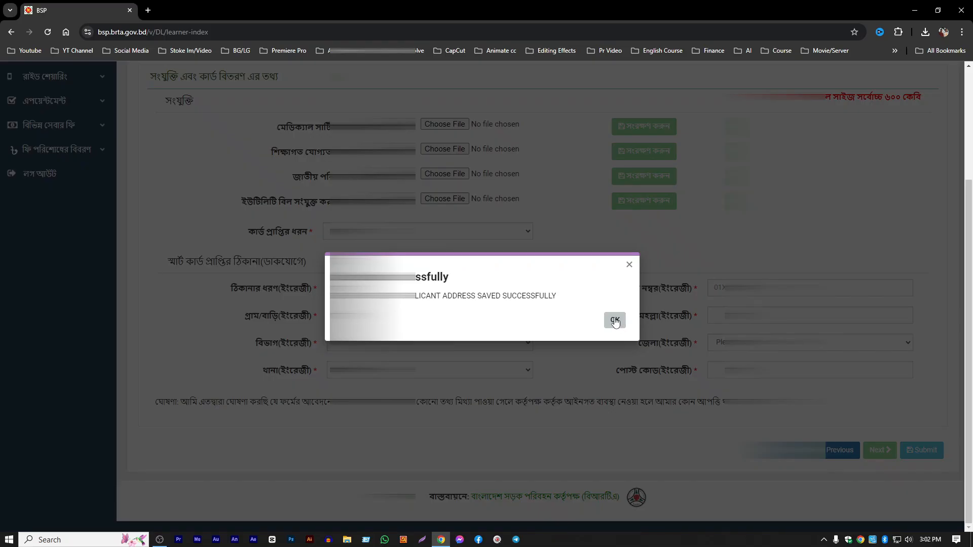
left_click(615, 322)
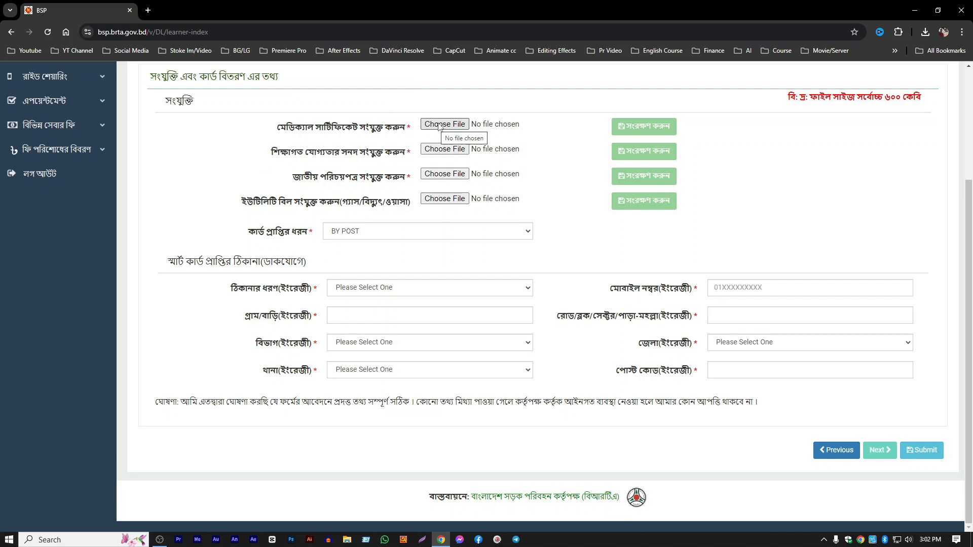
- Choose the image WhatsApp Image 2024-10-01 at 20.14.50_97a59d05 as the medical certificate attachment
left_click(439, 126)
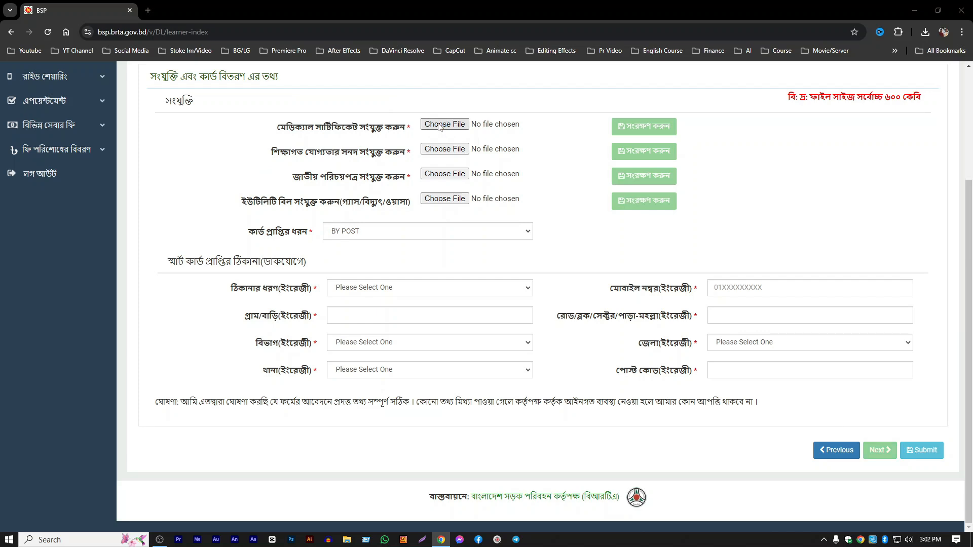
left_click(115, 150)
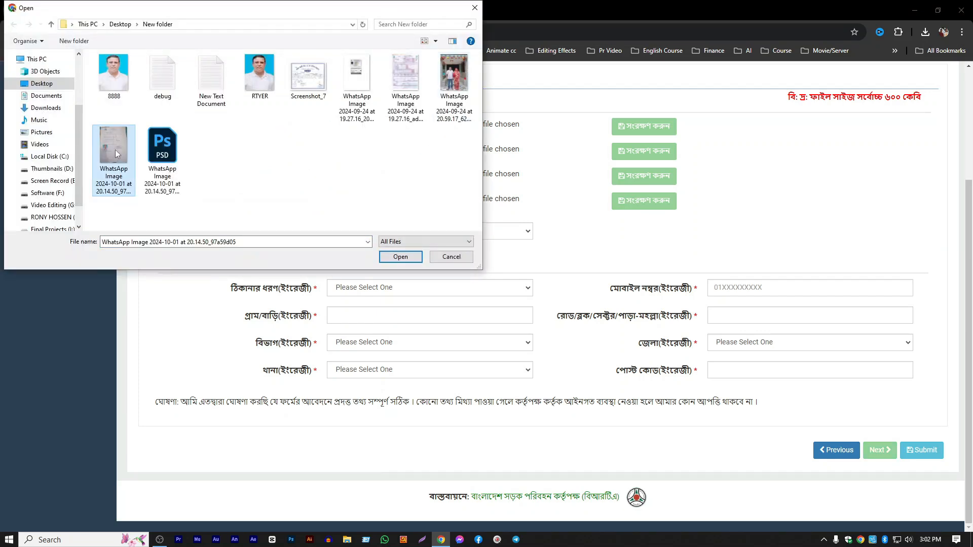
left_click(400, 258)
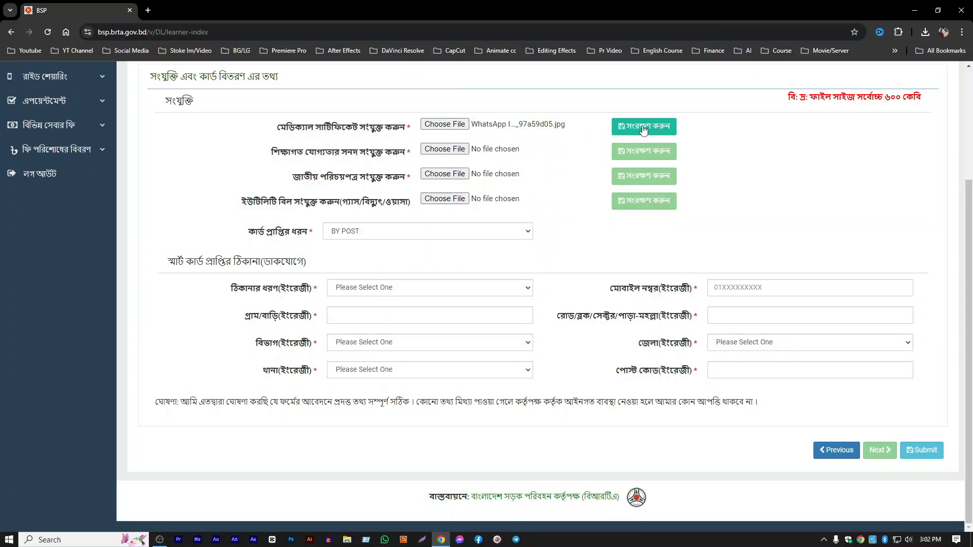
- Save the medical certificate attachment, and attach and save wr.jpg as the educational qualification certificate
left_click(643, 126)
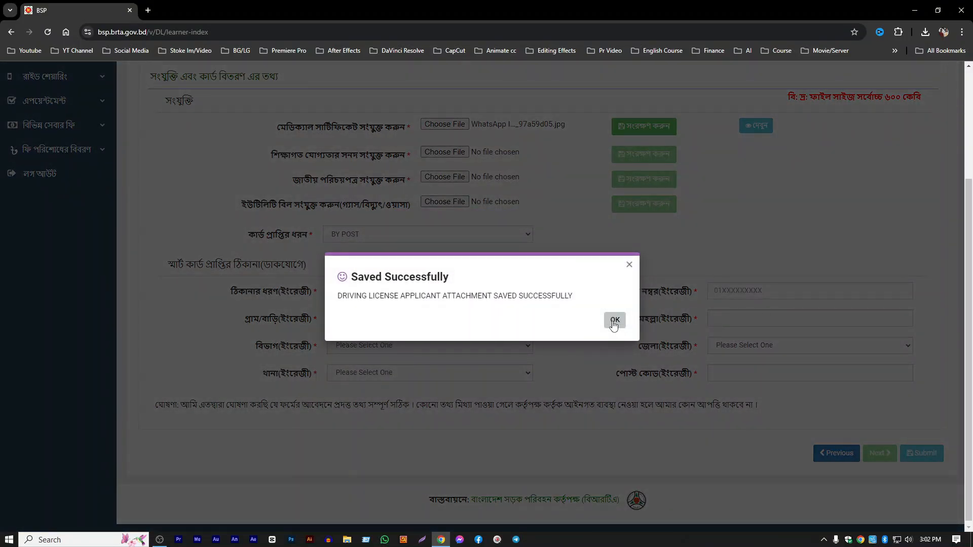
left_click(614, 321)
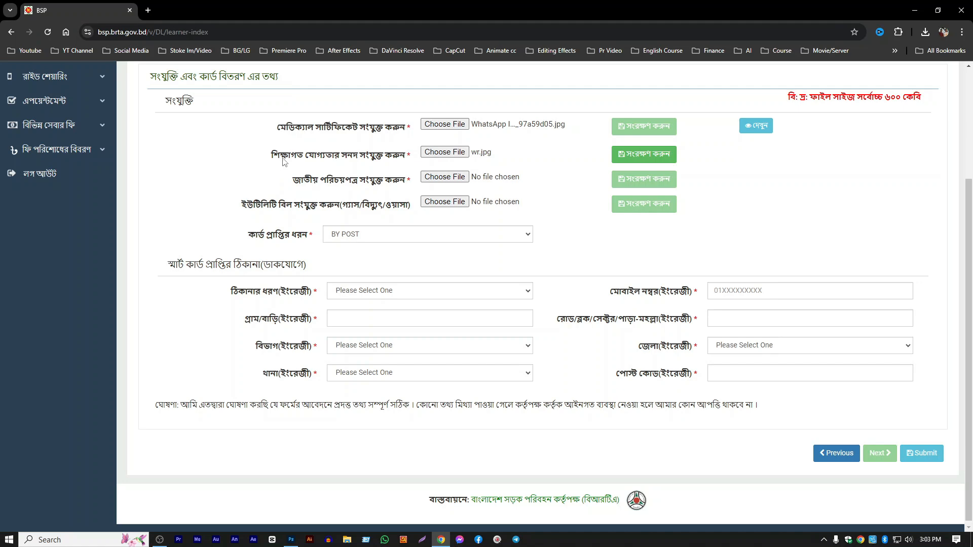
left_click(444, 153)
left_click(400, 257)
left_click(628, 157)
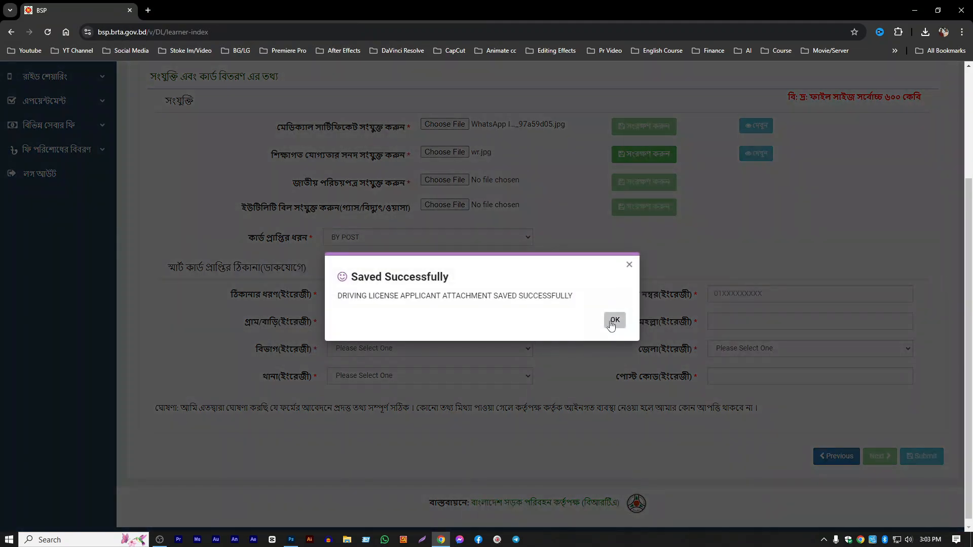
left_click(613, 322)
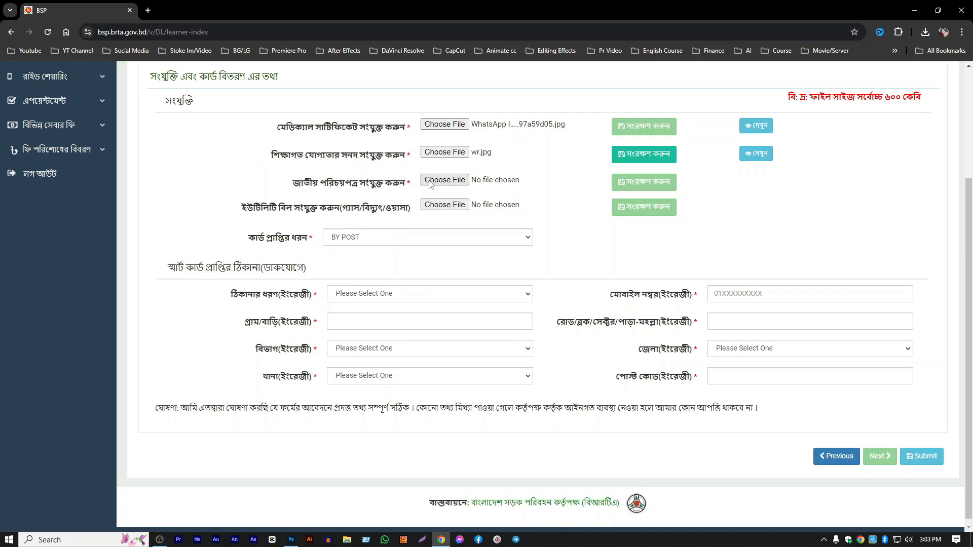
- Attach the WhatsApp image ending in 208495c4 as the national ID card and save the attachment
left_click(430, 182)
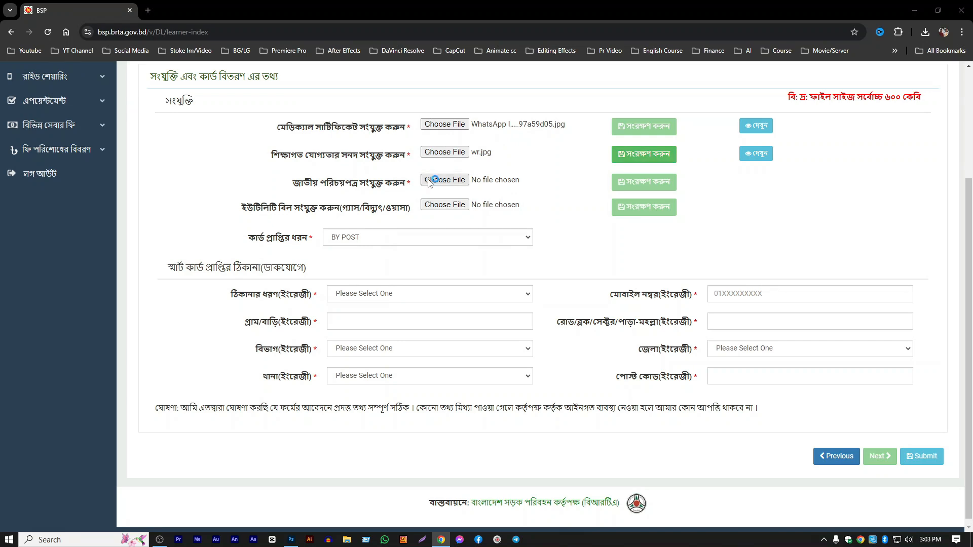
left_click(356, 104)
double_click(356, 107)
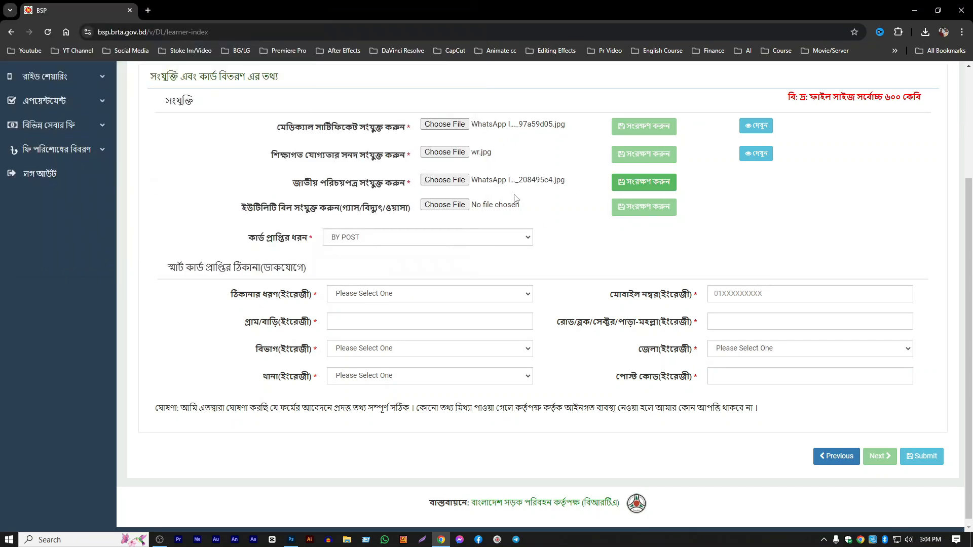
left_click(658, 183)
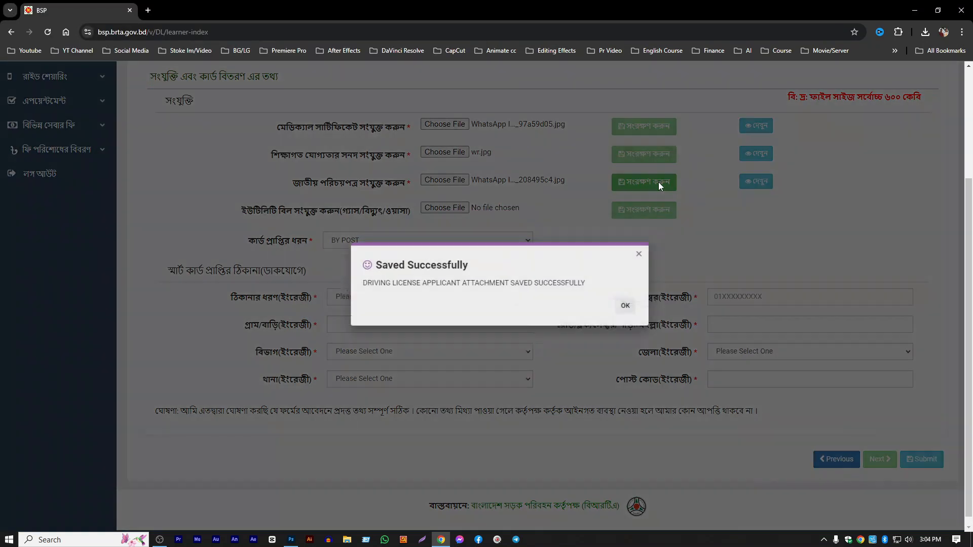
left_click(615, 320)
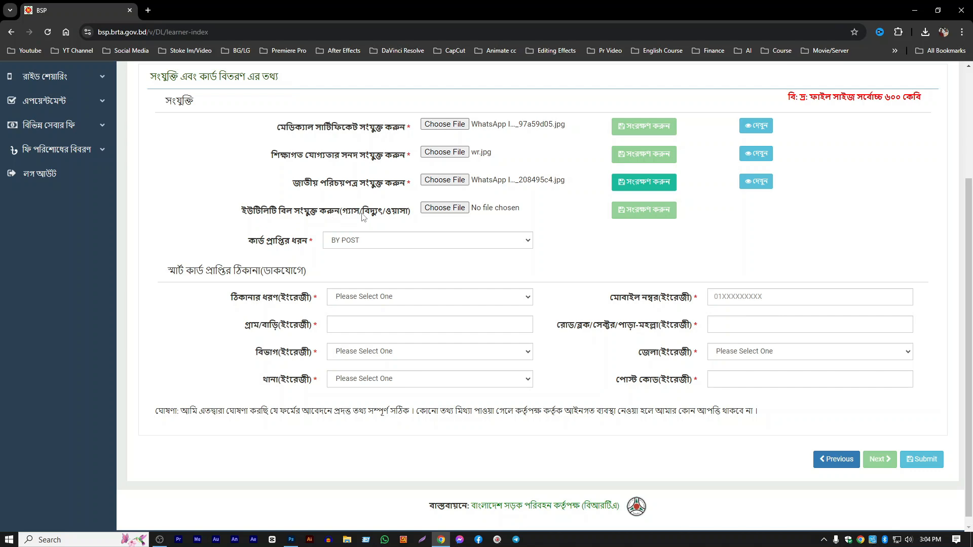
- Attach the WhatsApp image ending in adfafabb as the utility bill and save the attachment
left_click(454, 209)
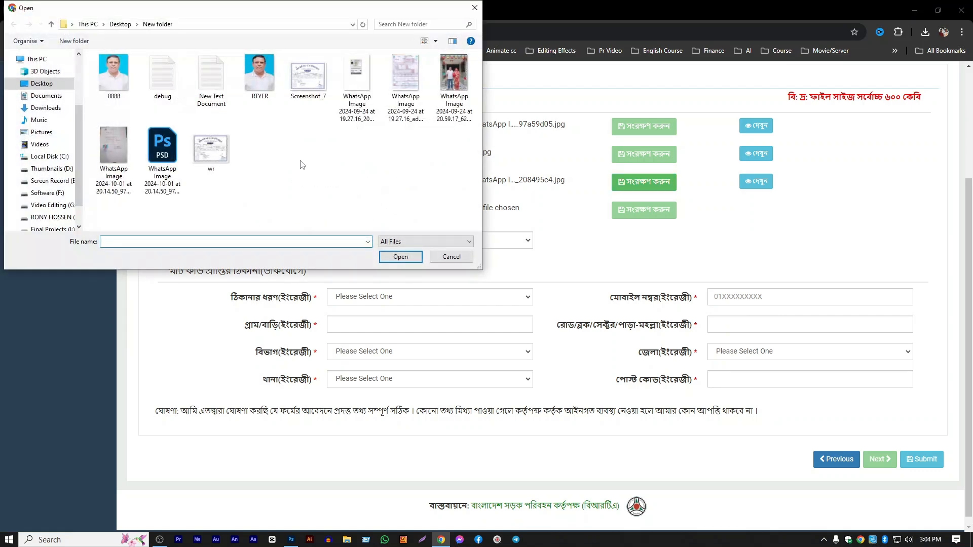
left_click(405, 89)
left_click(400, 257)
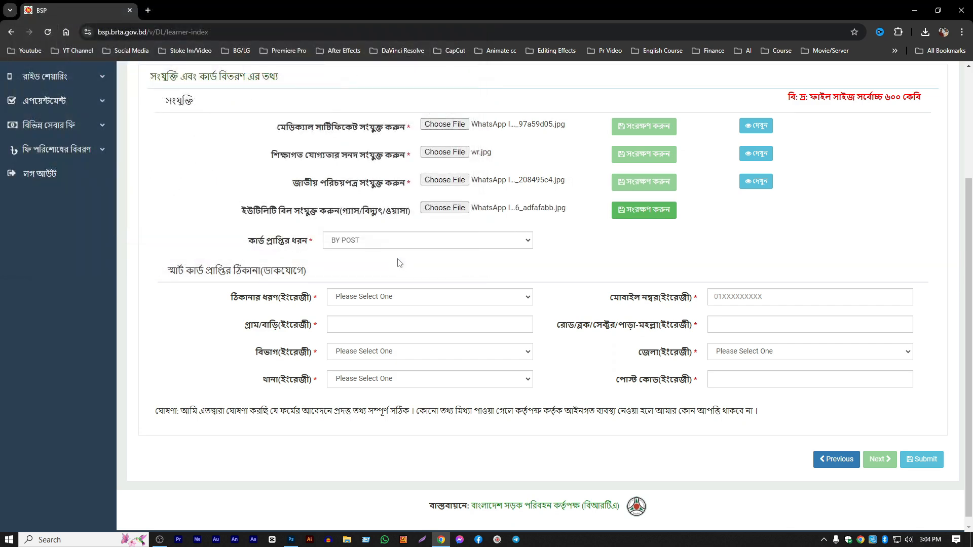
left_click(663, 213)
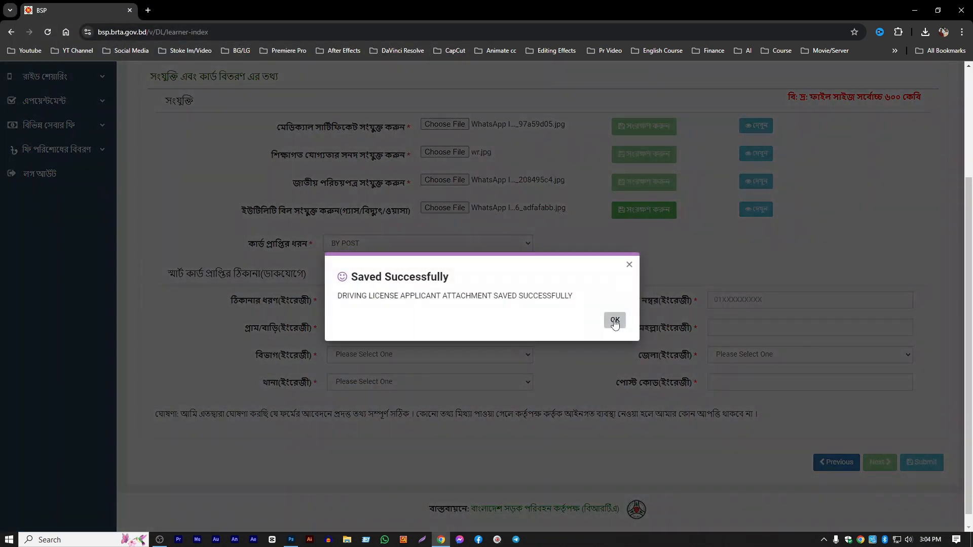
left_click(615, 318)
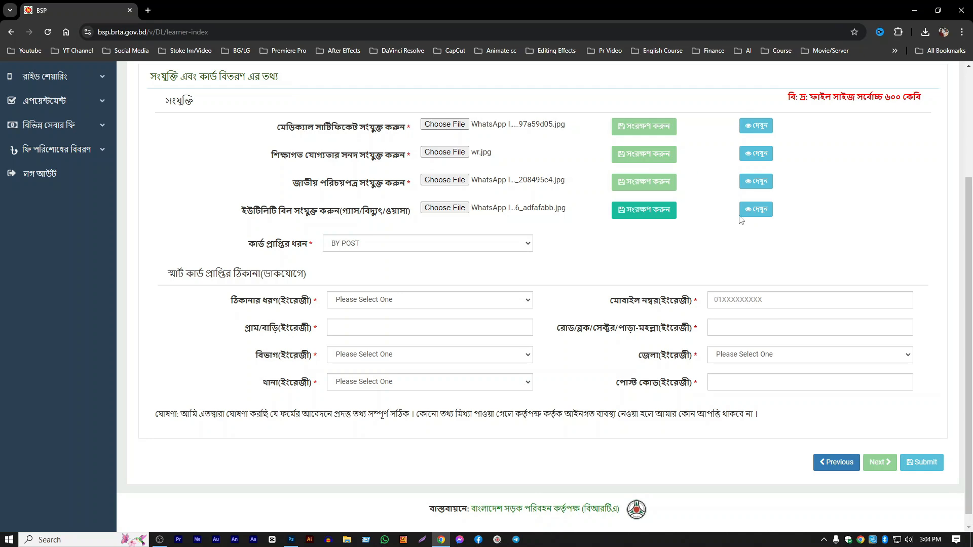
left_click(655, 212)
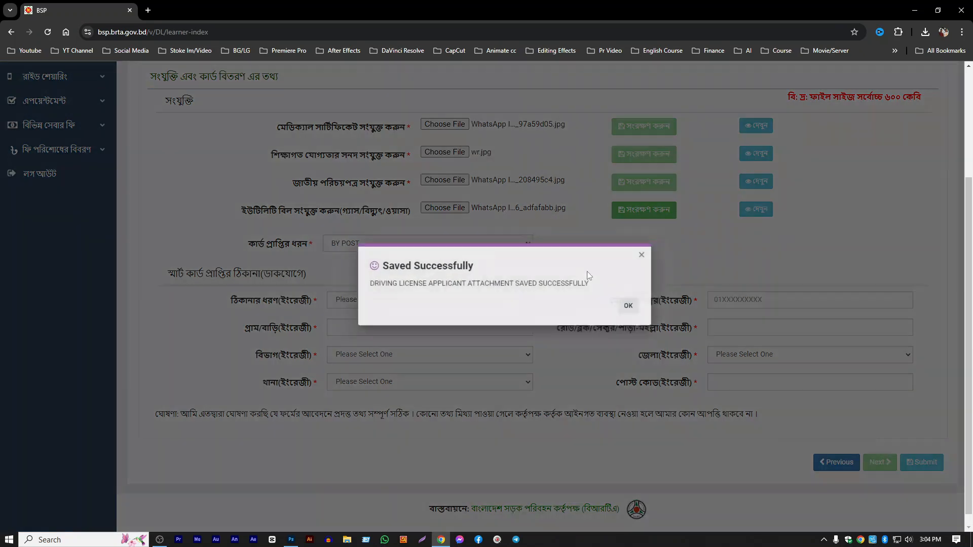
left_click(614, 320)
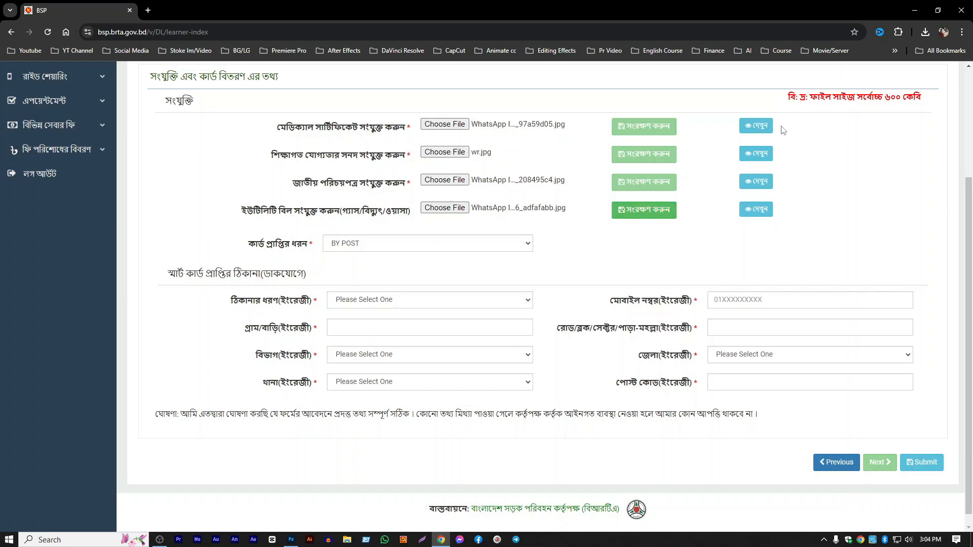
- Preview the saved attachment images to check the uploads, closing each preview
left_click(757, 127)
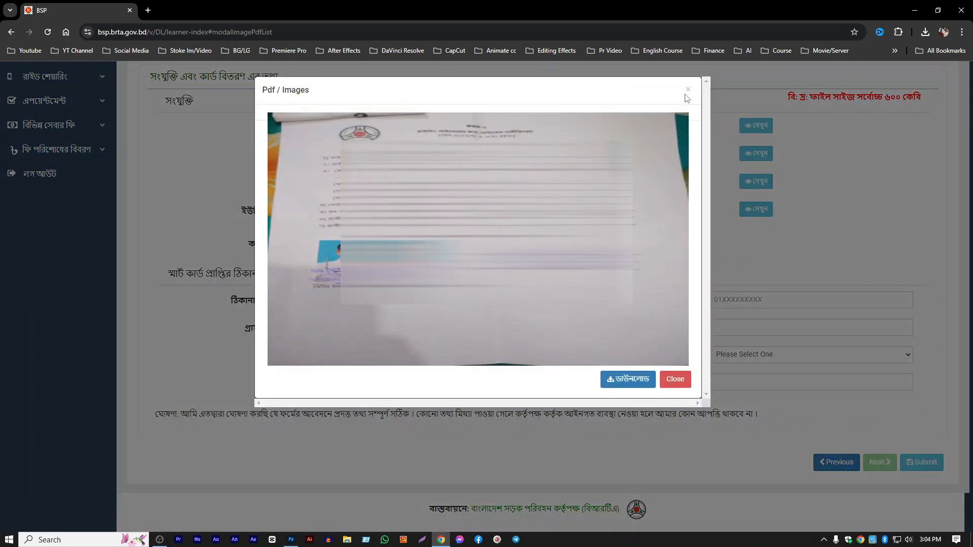
left_click(688, 90)
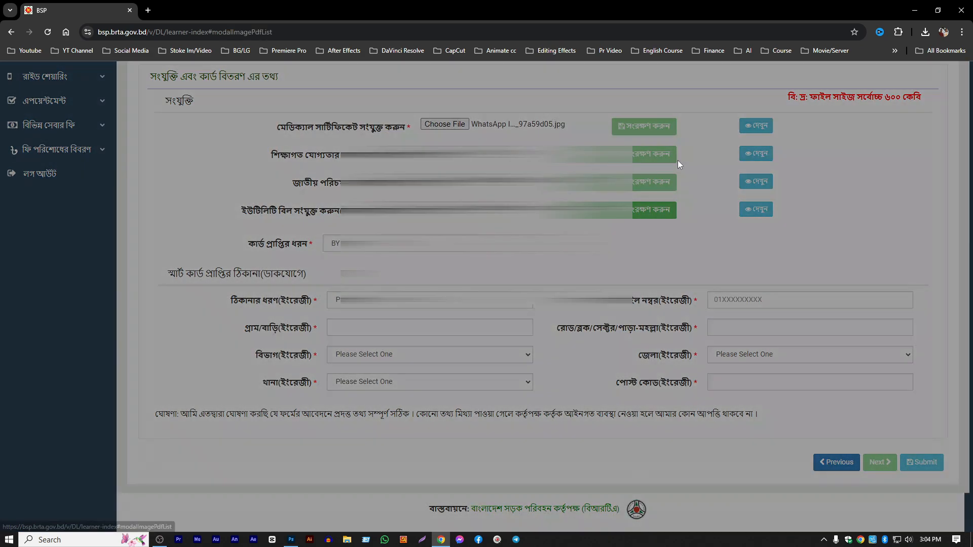
left_click(689, 90)
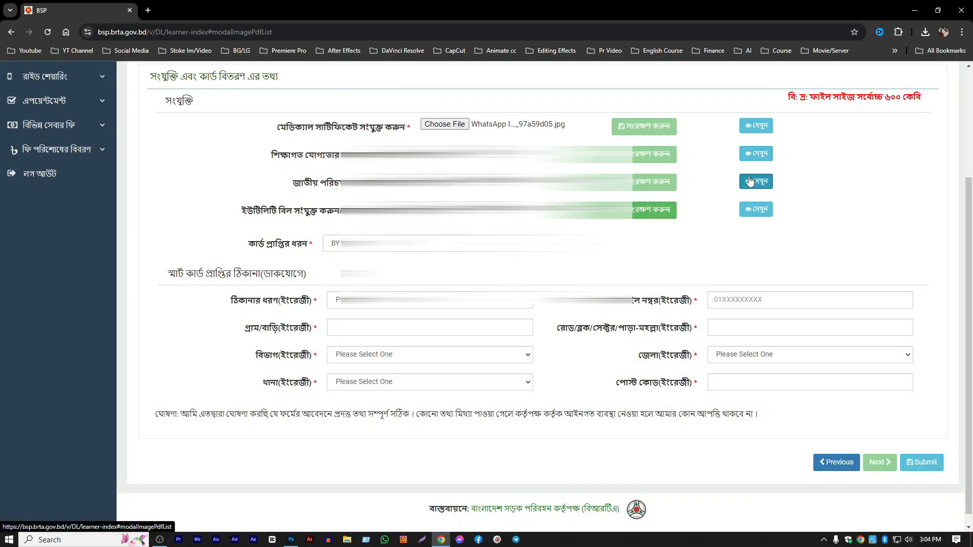
left_click(750, 181)
left_click(687, 91)
left_click(750, 211)
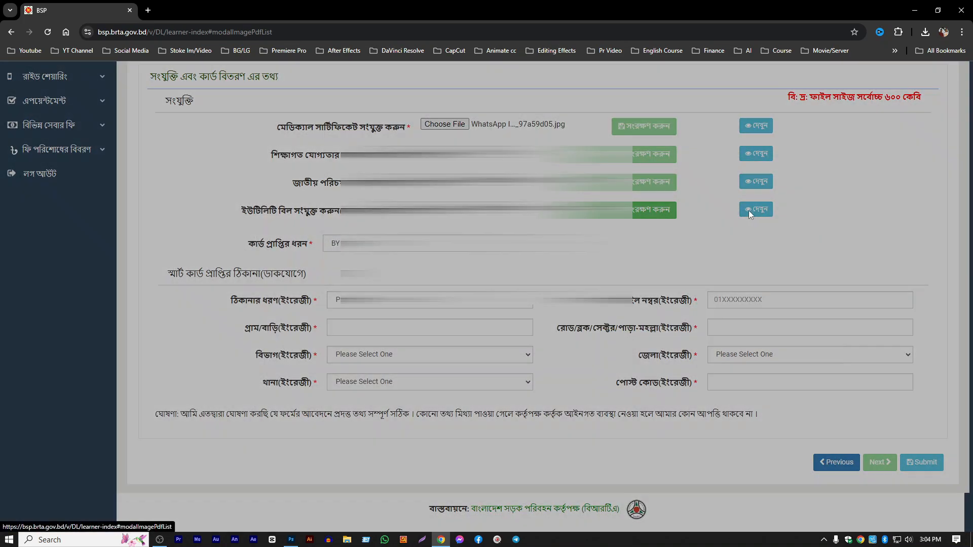
left_click(688, 91)
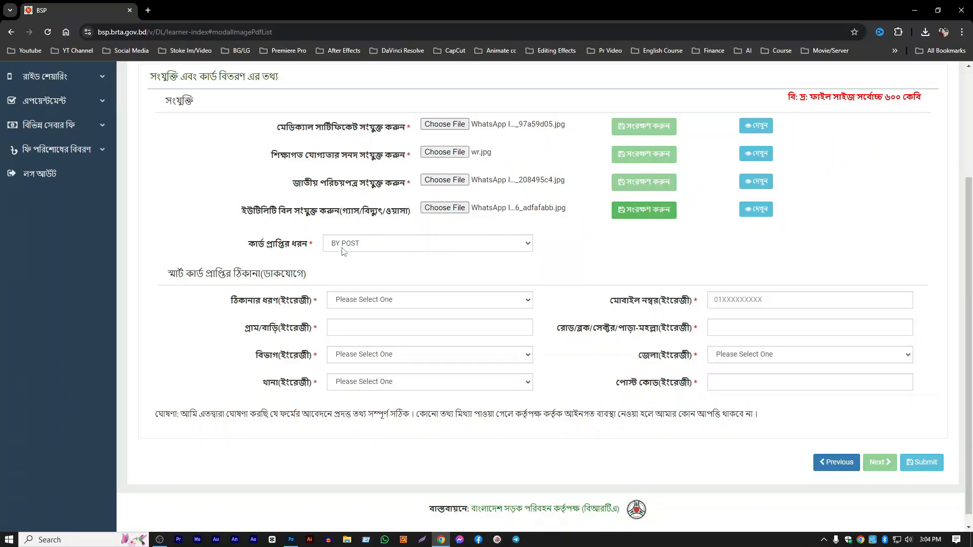
- Keep card delivery as BY POST and set the smart card delivery address type to PERMANENT
left_click(344, 248)
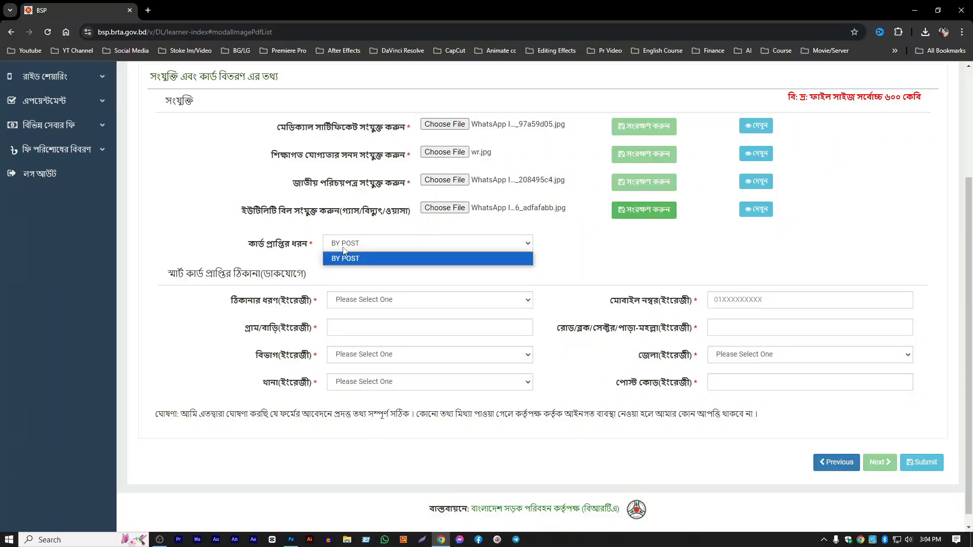
left_click(343, 259)
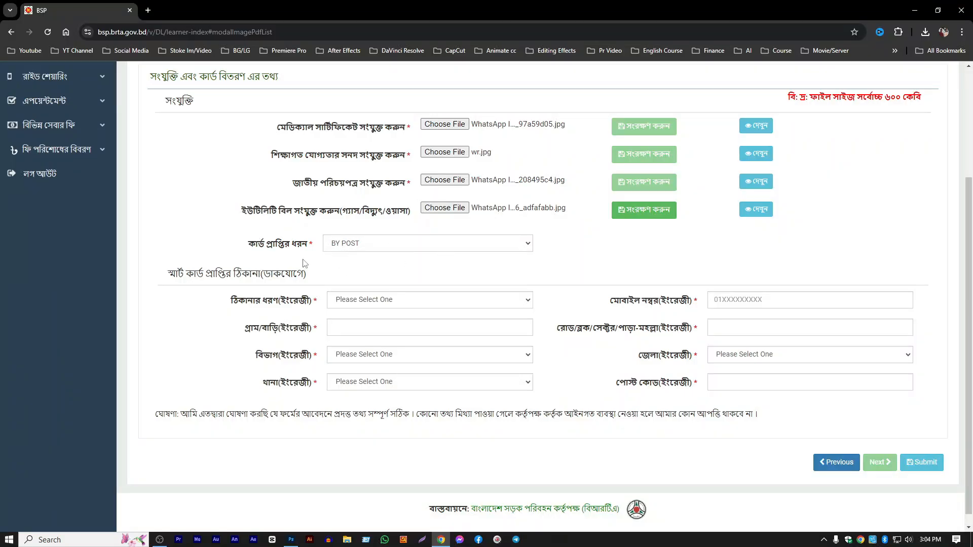
scroll(327, 245, "down", 1)
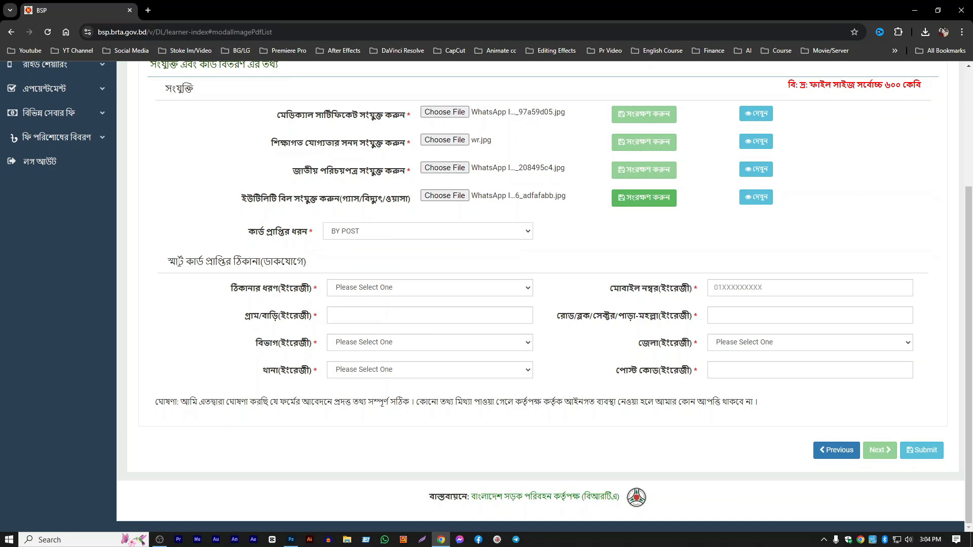
left_click_drag(180, 262, 291, 294)
left_click(345, 264)
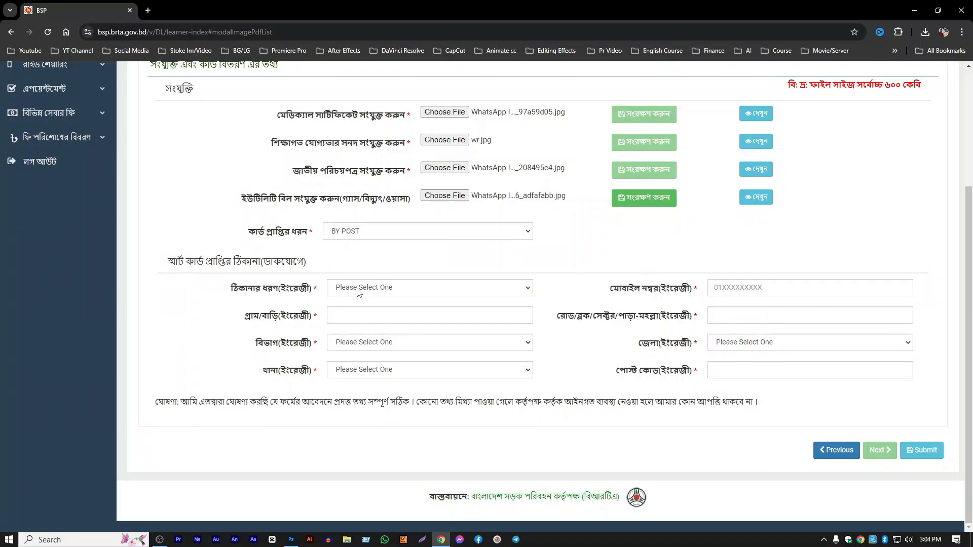
left_click(350, 287)
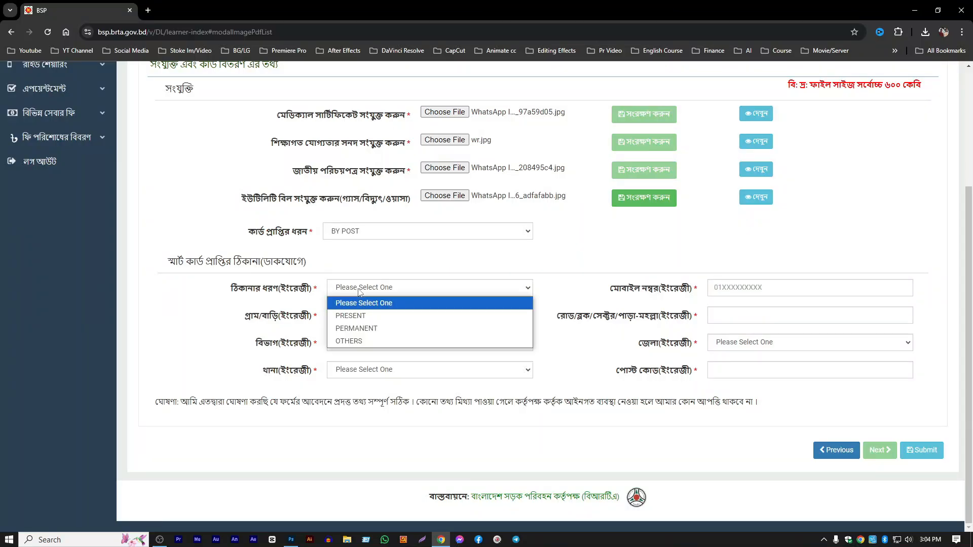
left_click(352, 329)
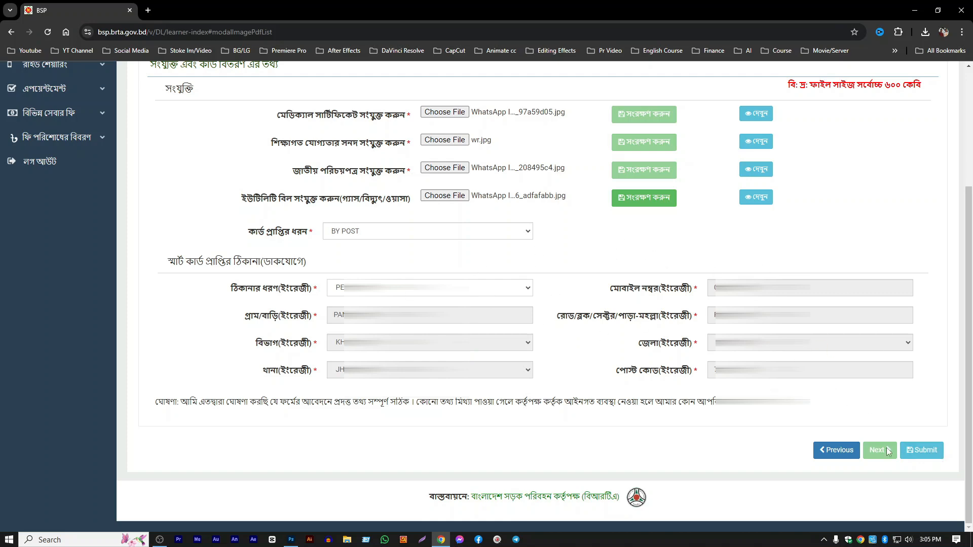
- Review the completed attachment and card delivery section, and submit the licence application
scroll(862, 369, "up", 4)
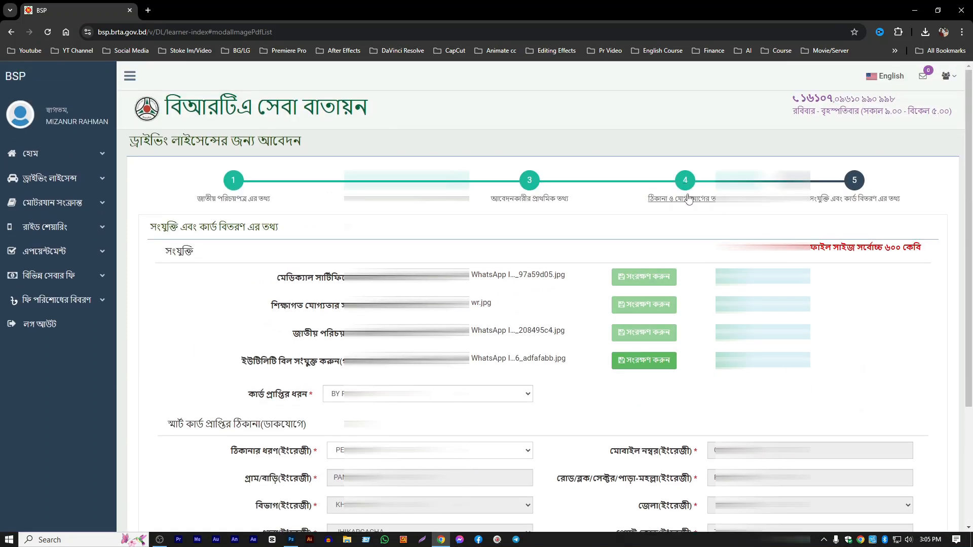
scroll(686, 175, "down", 3)
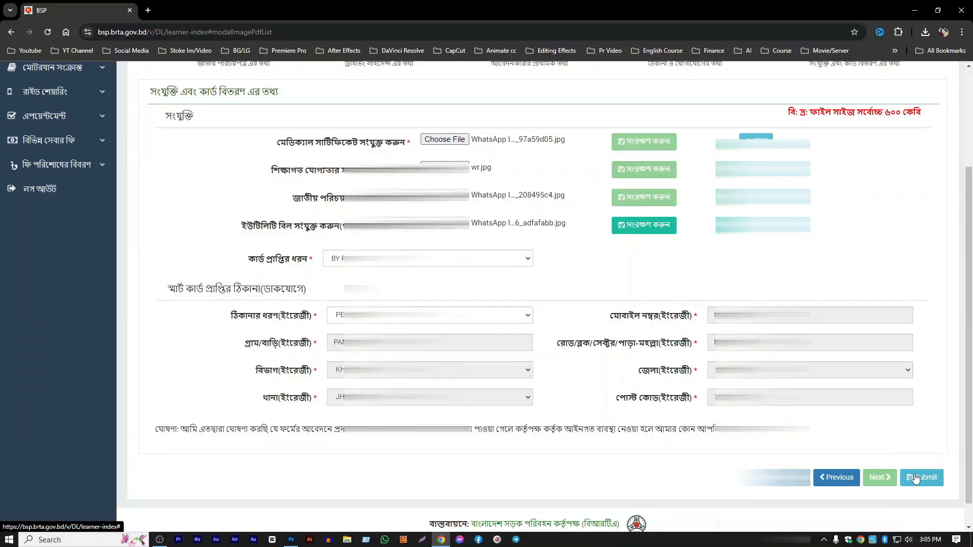
left_click(923, 478)
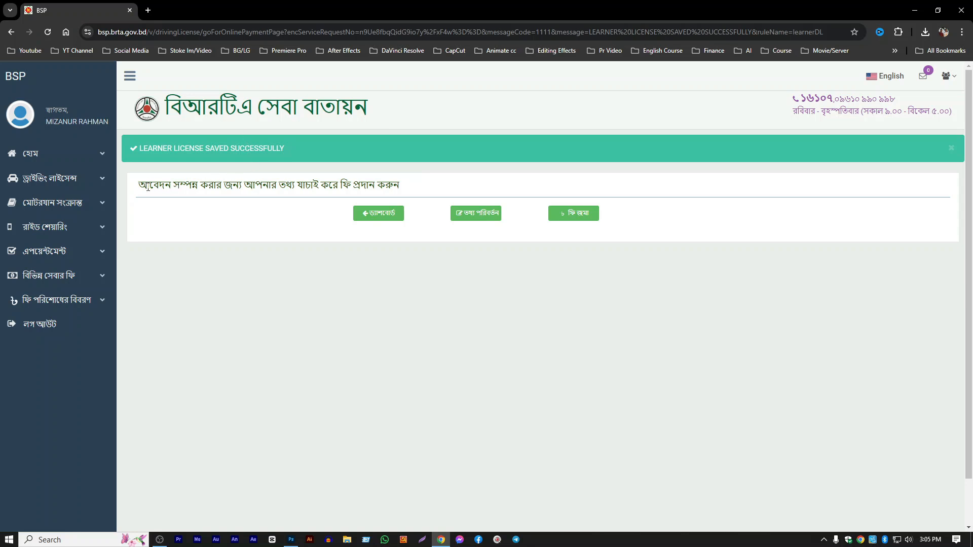
- Read the fee payment instruction, open the application's information for editing, and return without changing anything
left_click_drag(147, 188, 424, 187)
left_click(423, 187)
left_click(483, 217)
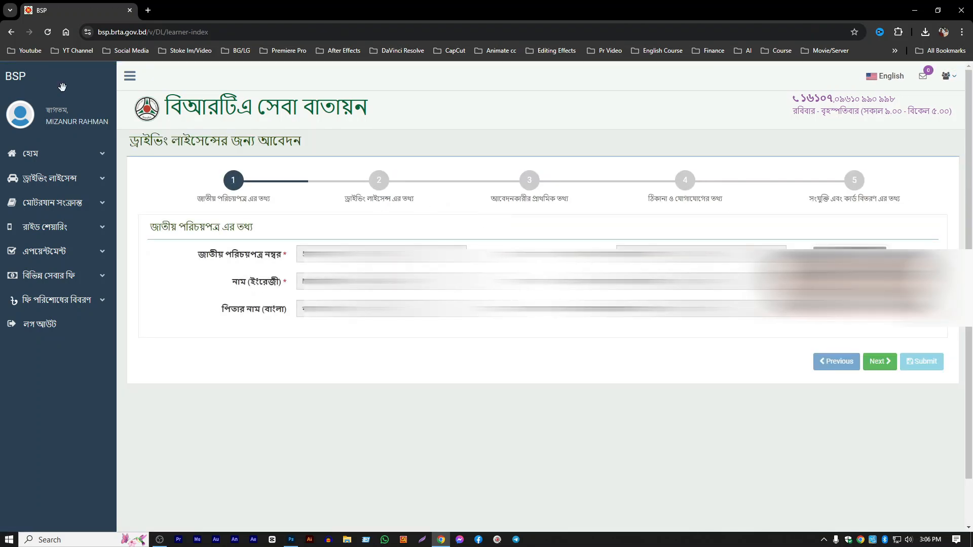
left_click(11, 32)
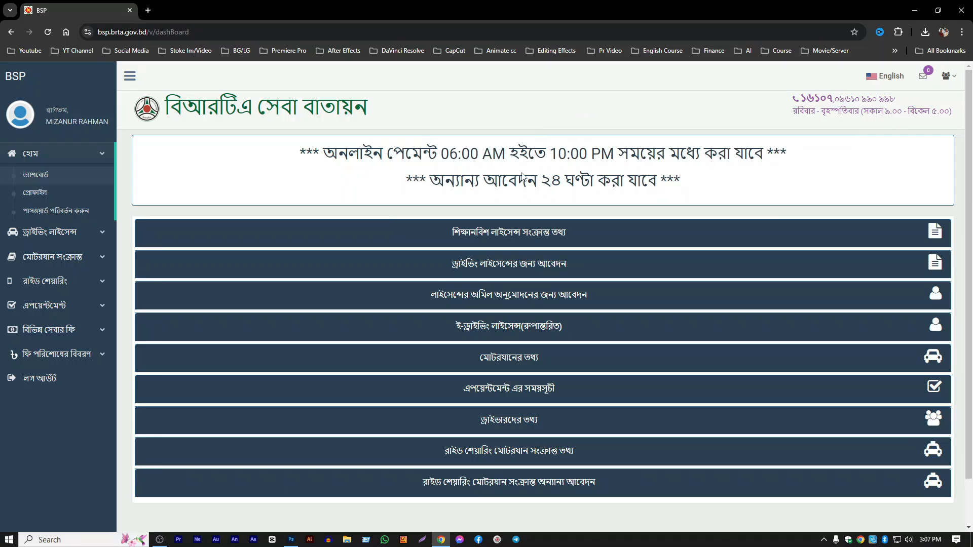
- Read the online payment hours notice on the dashboard, and return to the application's fee payment page
left_click_drag(323, 152, 683, 182)
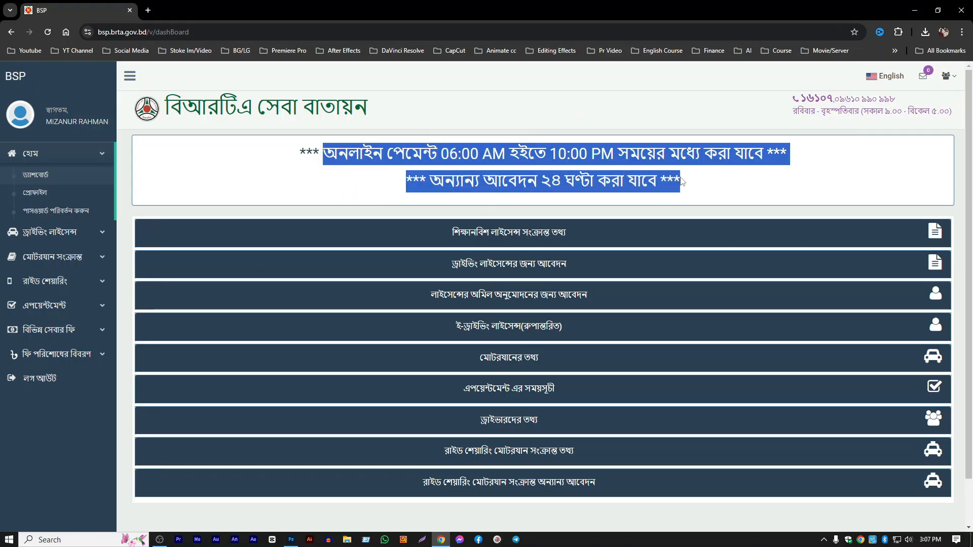
left_click(689, 183)
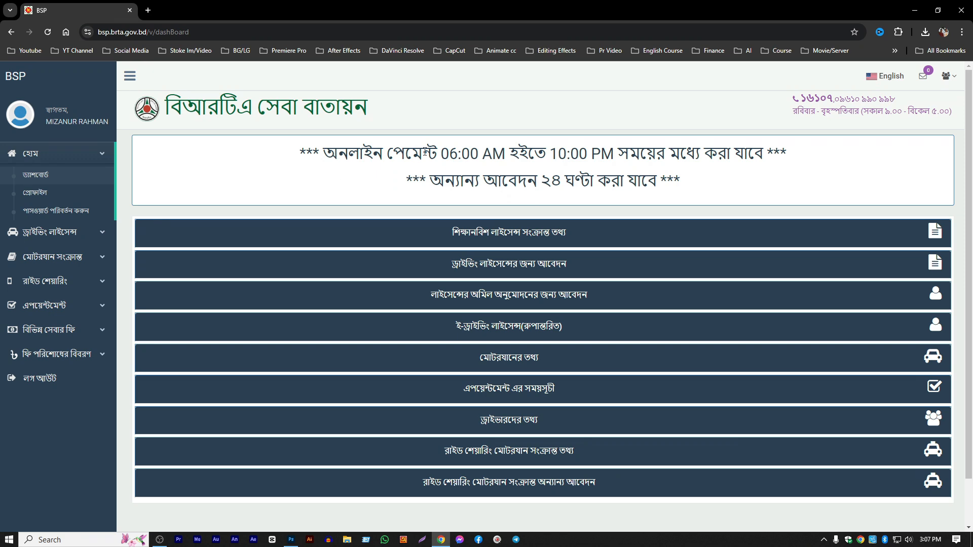
left_click(10, 32)
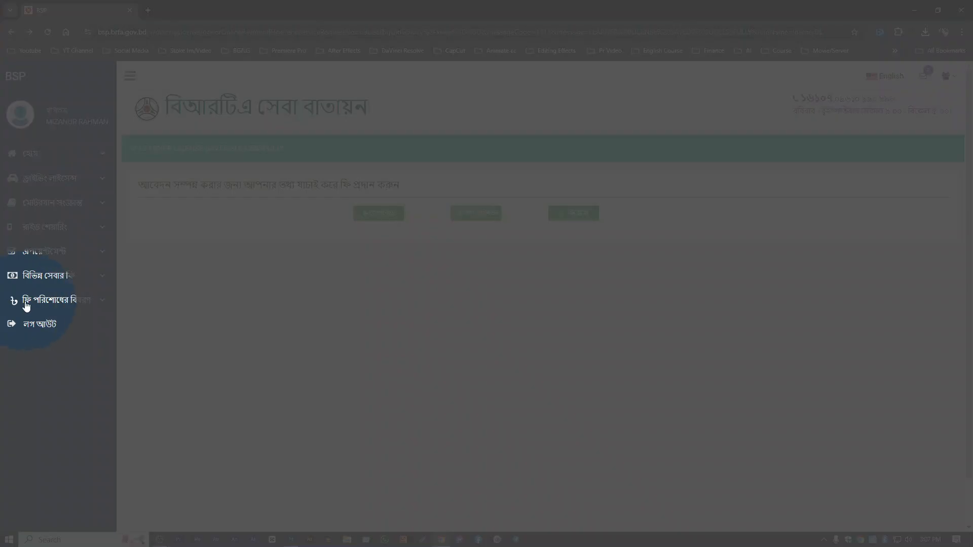
- Open the account's fee deposit history
left_click(69, 304)
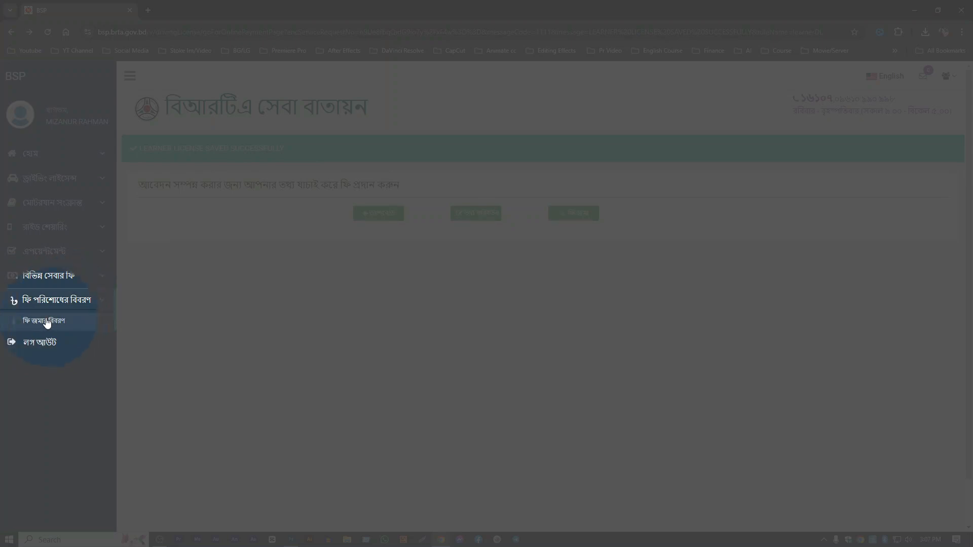
left_click(41, 323)
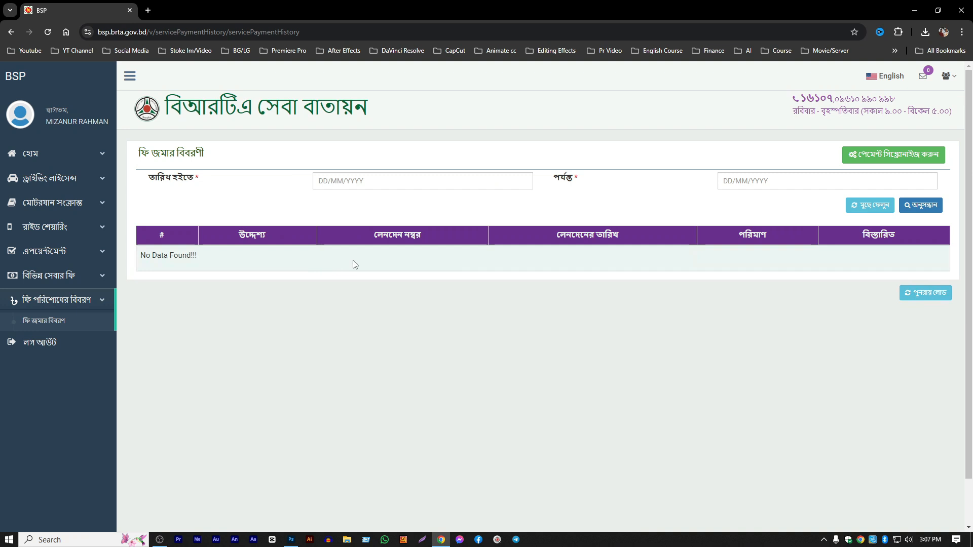
- Return to the saved application and open its fee deposit page down to the exam information and fee breakdown
left_click(10, 32)
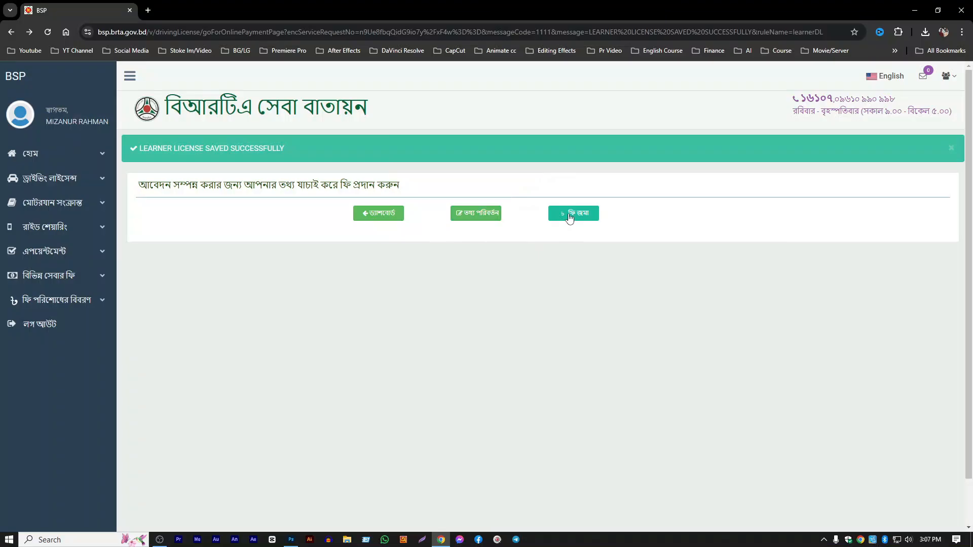
left_click(573, 215)
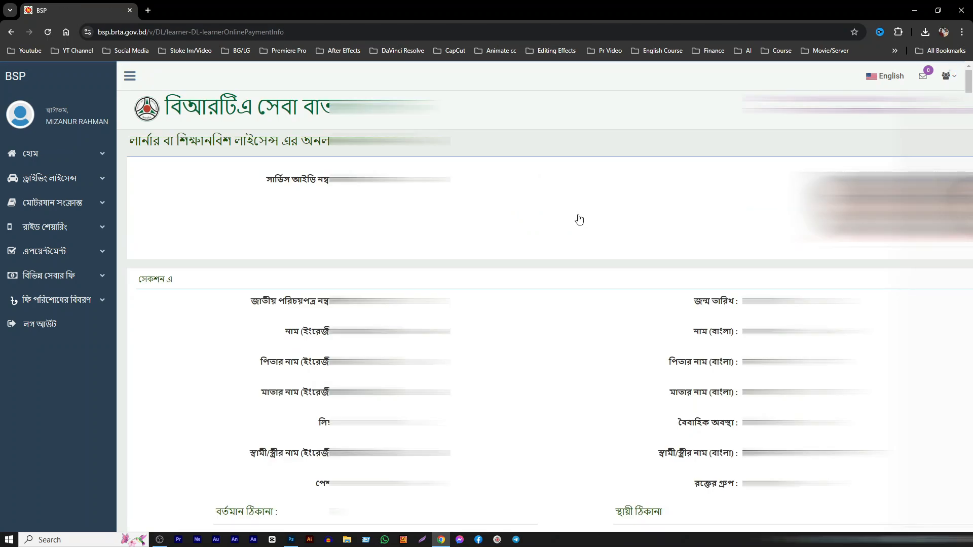
scroll(540, 209, "down", 10)
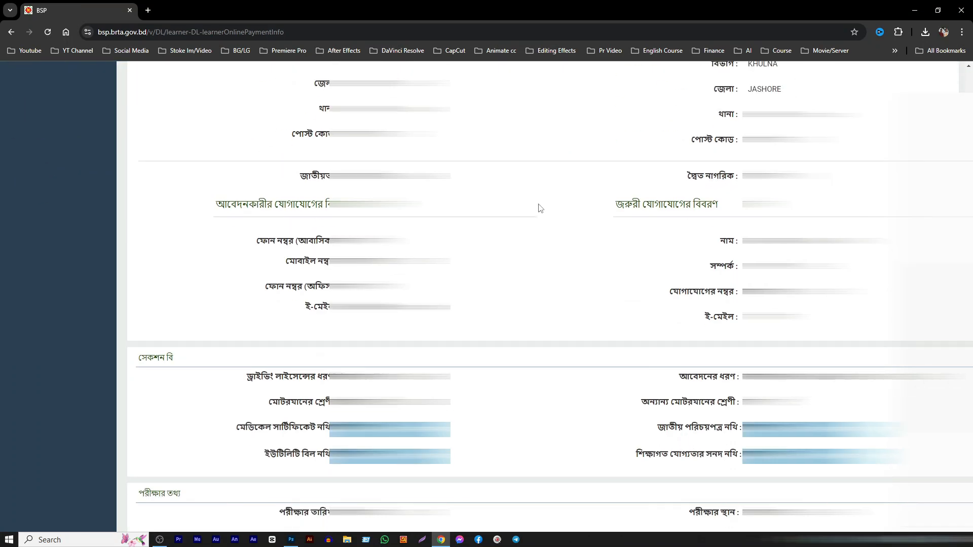
scroll(543, 208, "down", 5)
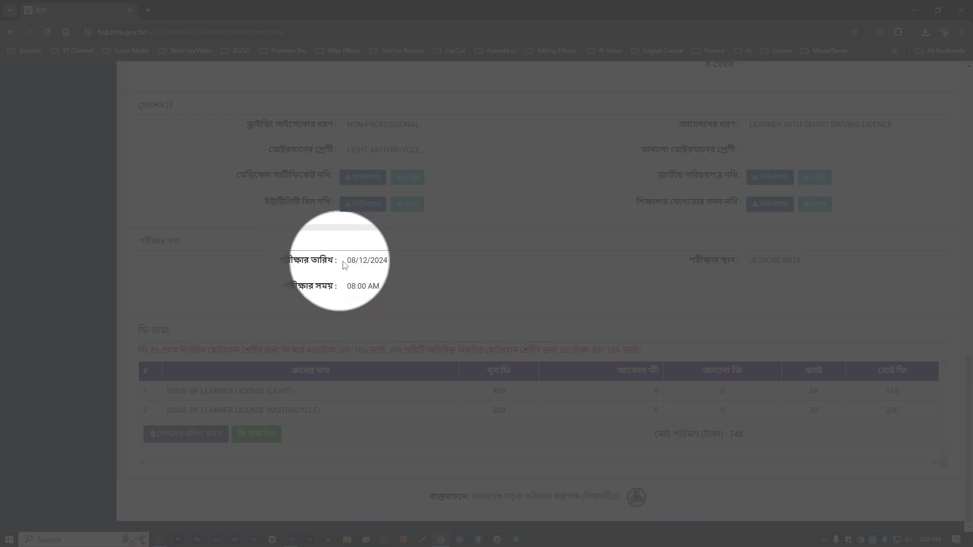
- Check the exam date and the total fee, and proceed to pay the learner licence fee
left_click_drag(347, 261, 390, 267)
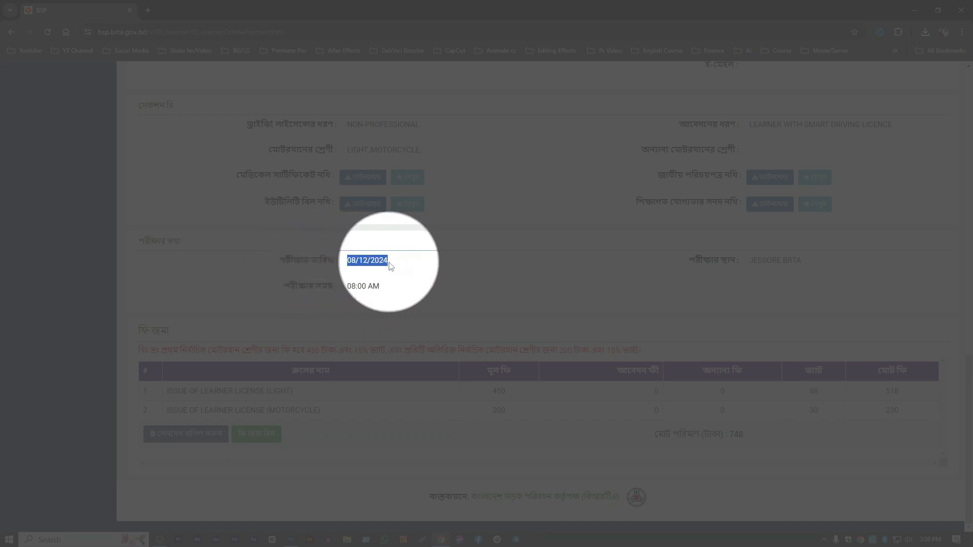
left_click(423, 266)
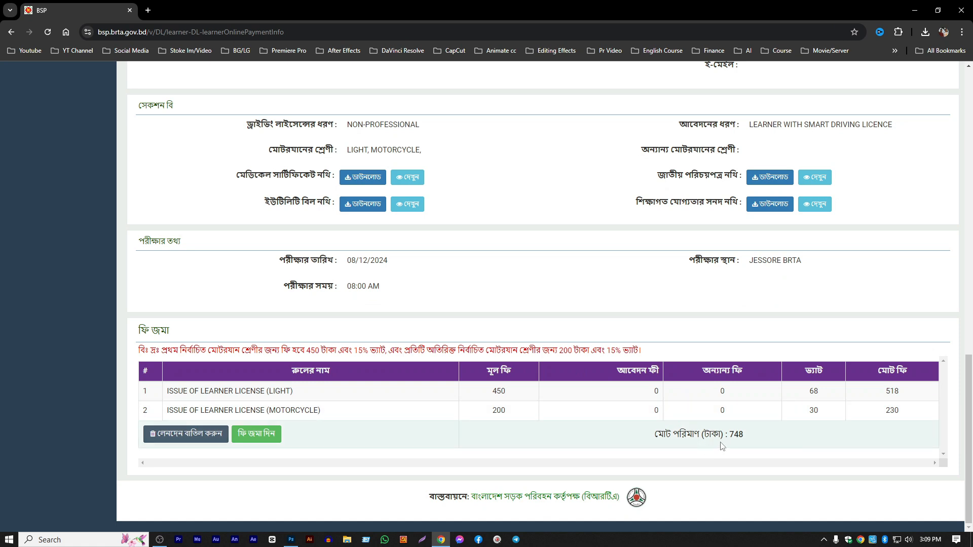
left_click_drag(731, 434, 746, 438)
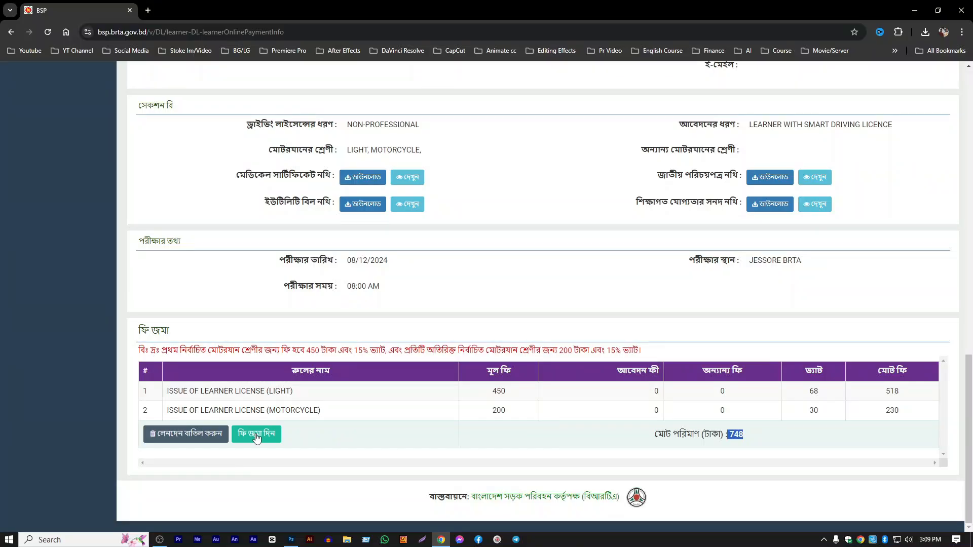
left_click(256, 435)
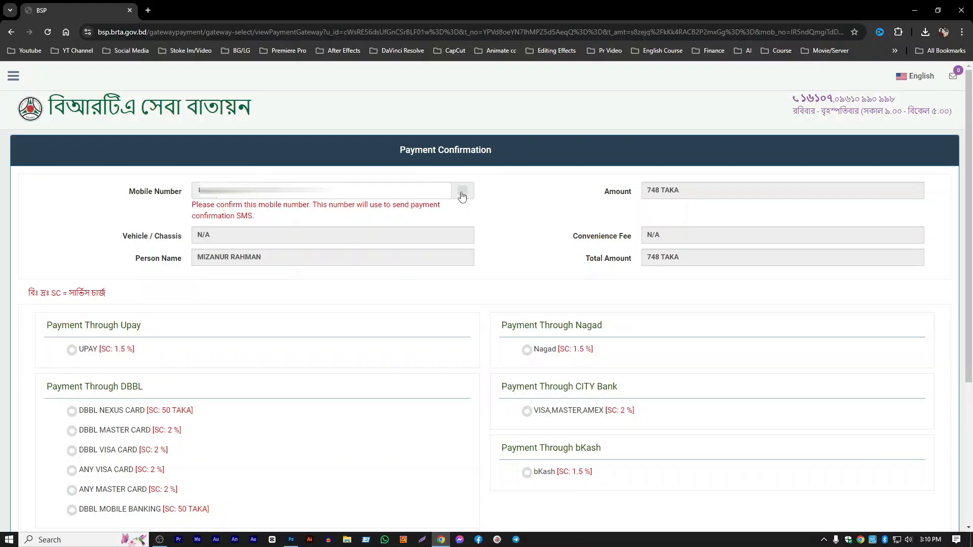
- Confirm the mobile number that receives the payment SMS, and check the payer's name
left_click(463, 191)
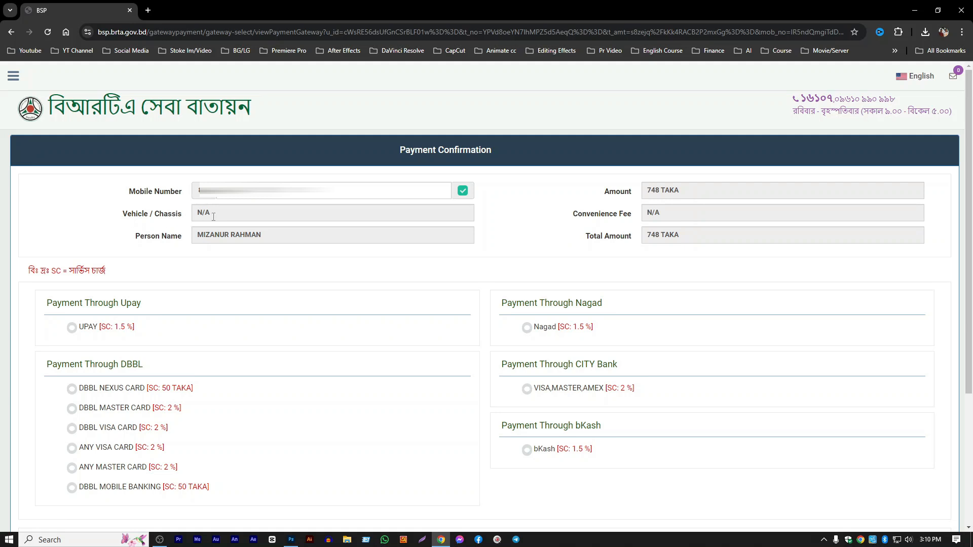
left_click_drag(128, 239, 214, 238)
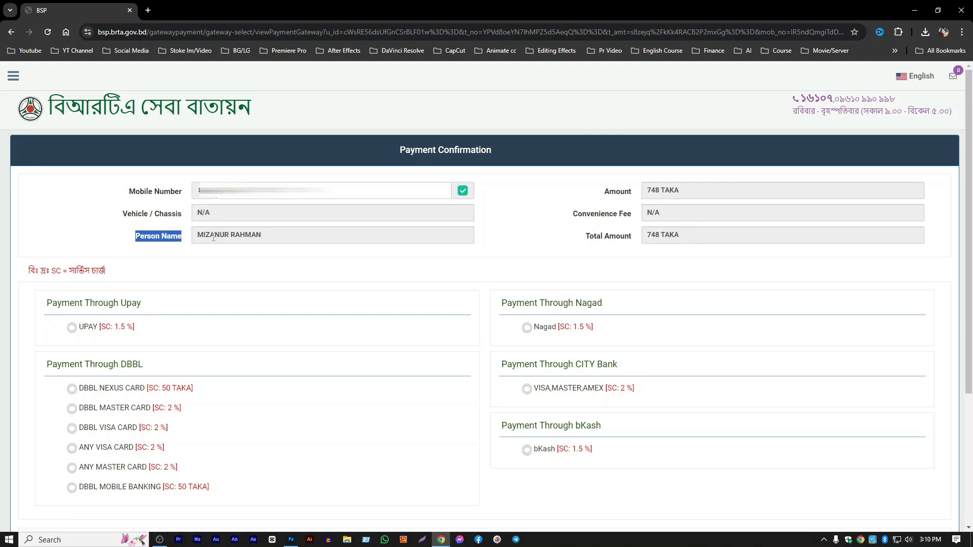
left_click(689, 227)
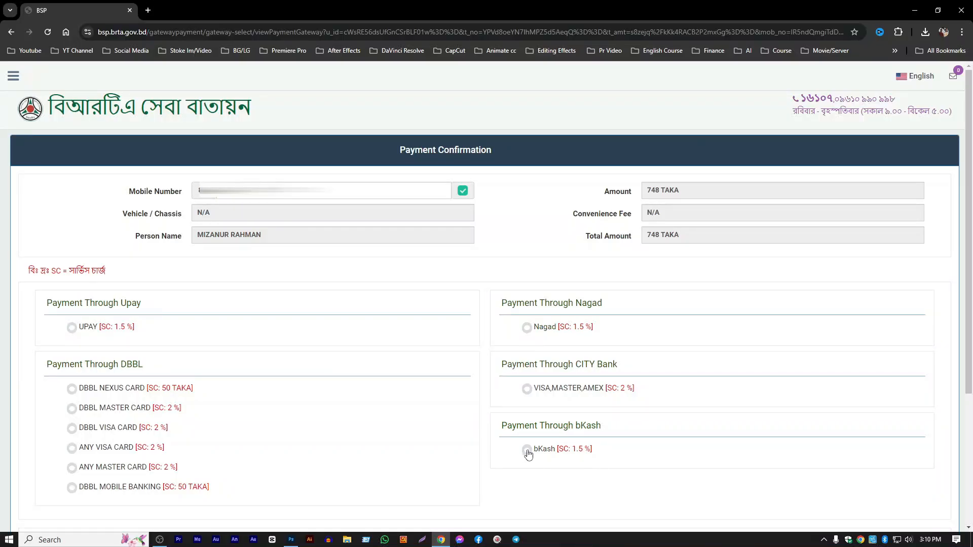
- Choose bKash as the payment method, agree to the payment terms and conditions, and confirm the payment
left_click(527, 451)
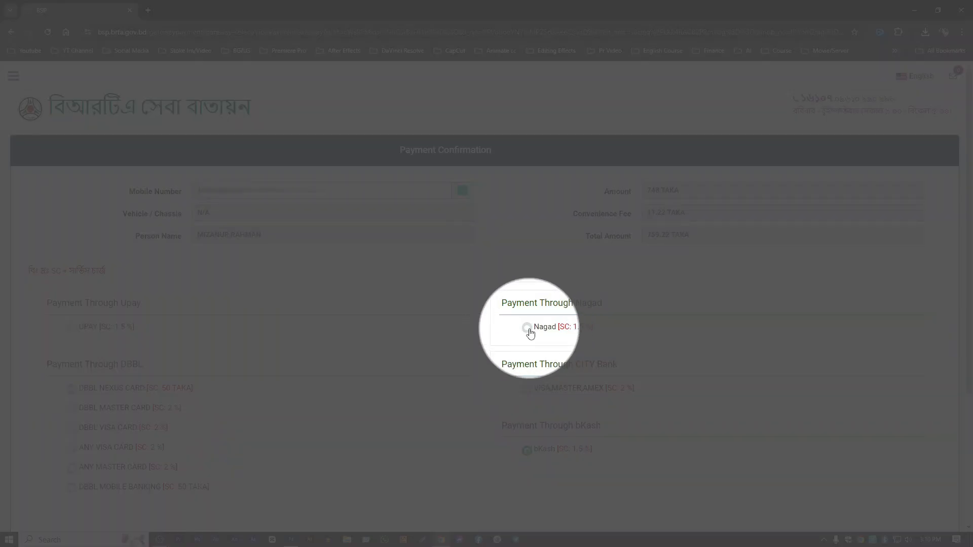
scroll(522, 446, "down", 3)
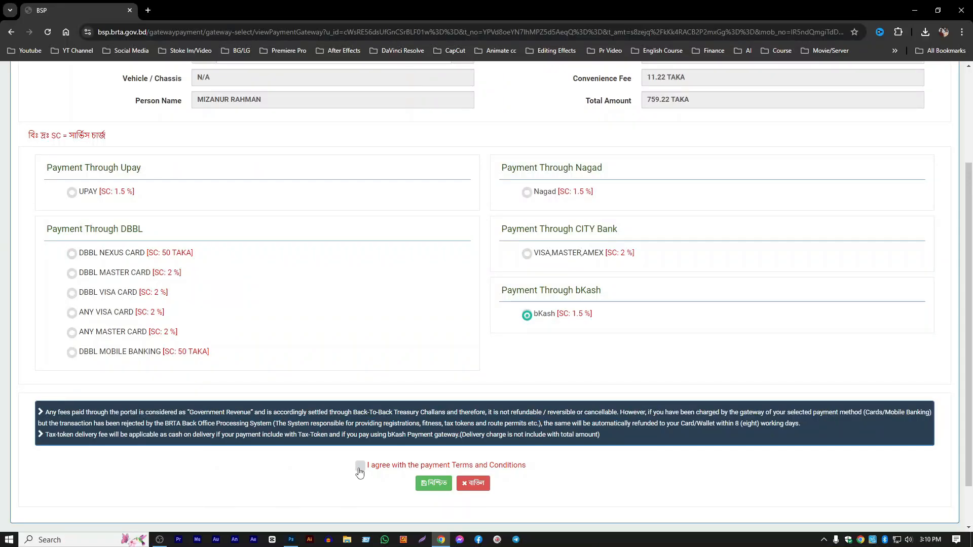
left_click(360, 467)
scroll(436, 489, "down", 2)
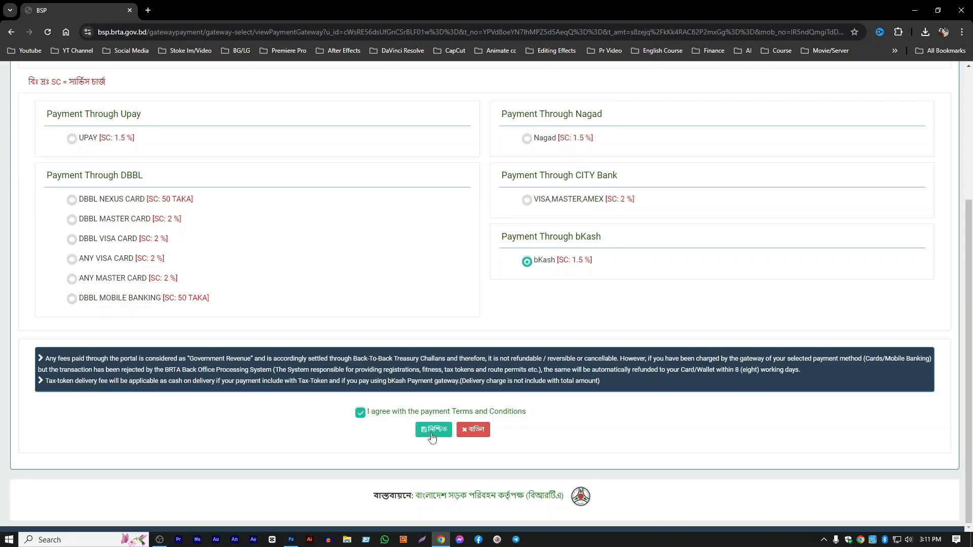
left_click(434, 430)
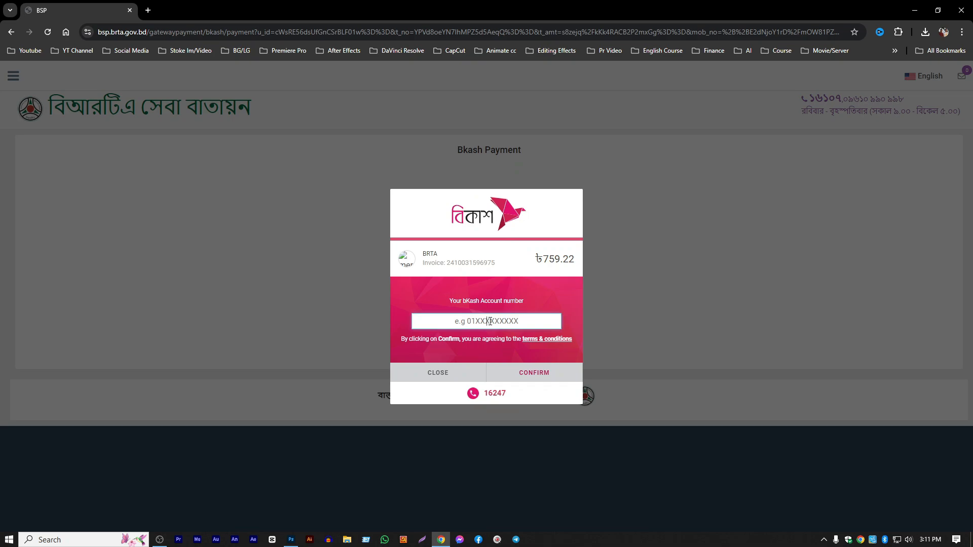
- Enter the bKash account number for the payment and confirm it
key("ctrl")
key("ctrl")
key("ctrl+v")
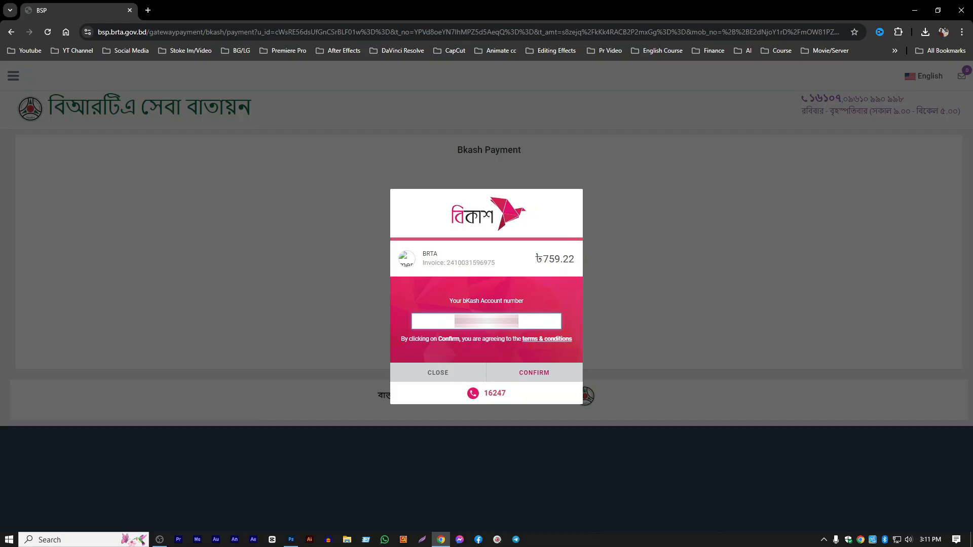
key("ctrl")
key("ctrl")
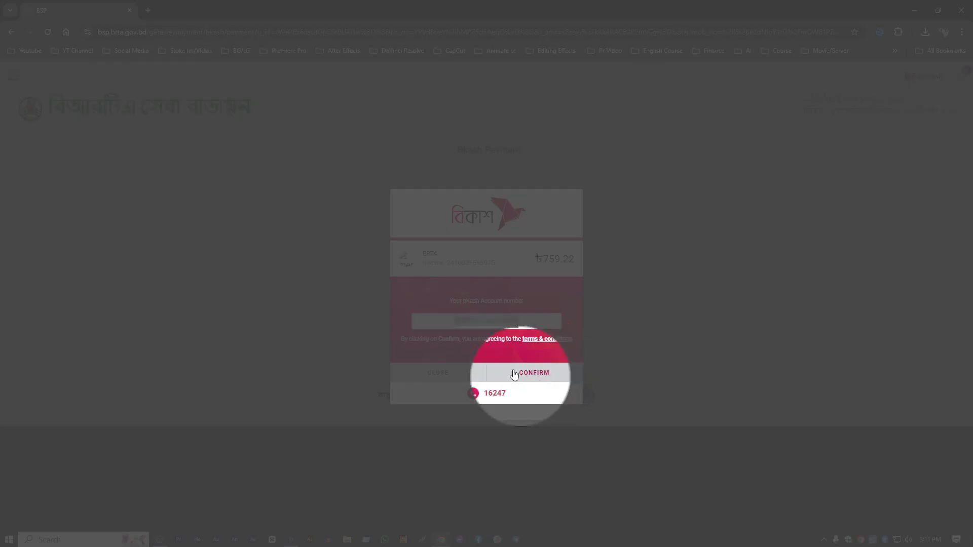
left_click(531, 372)
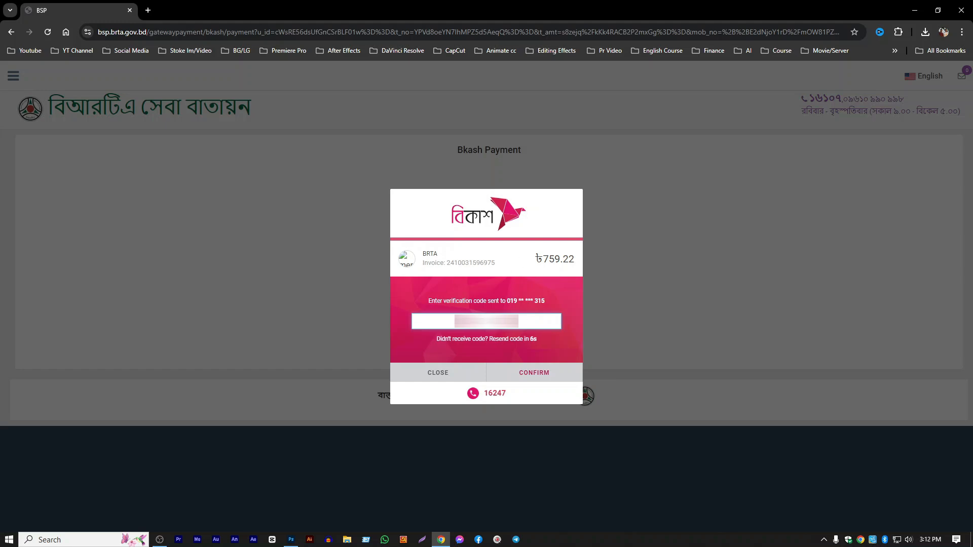
- Submit the bKash verification code, enter the account PIN, and confirm the fee payment
key("ctrl")
key("ctrl")
left_click(538, 374)
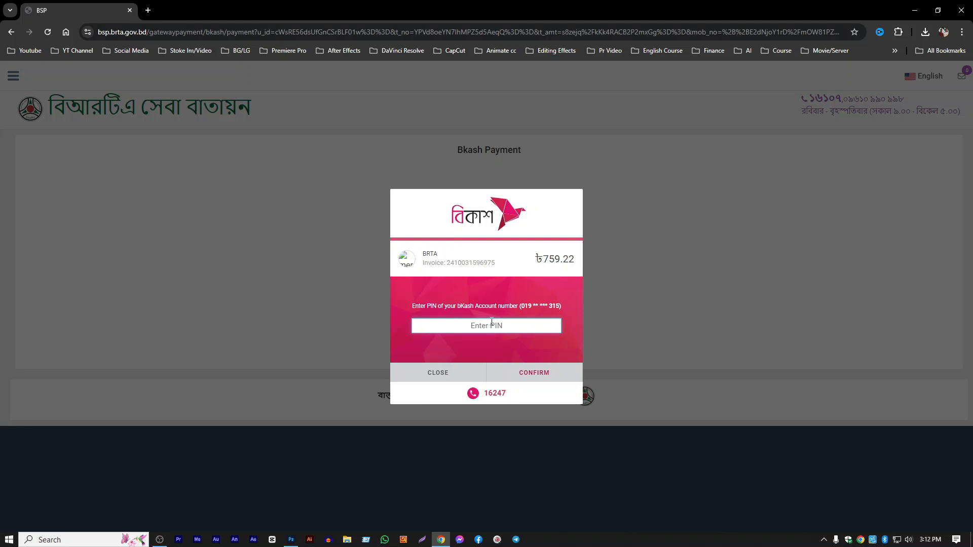
type("*****")
left_click(535, 374)
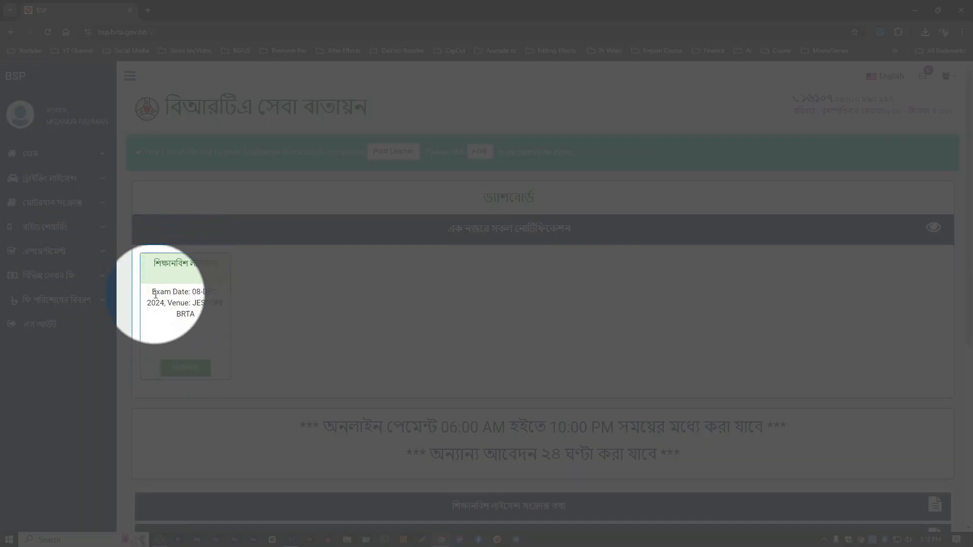
- Read the exam date and venue in the learner licence notification on the dashboard
left_click_drag(192, 293, 208, 293)
left_click(170, 303)
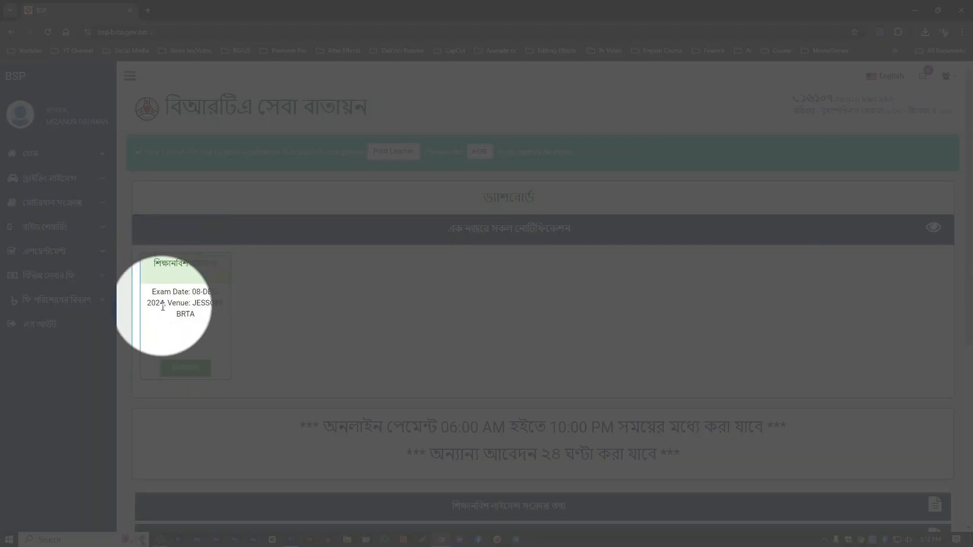
left_click_drag(192, 302, 199, 322)
left_click(204, 320)
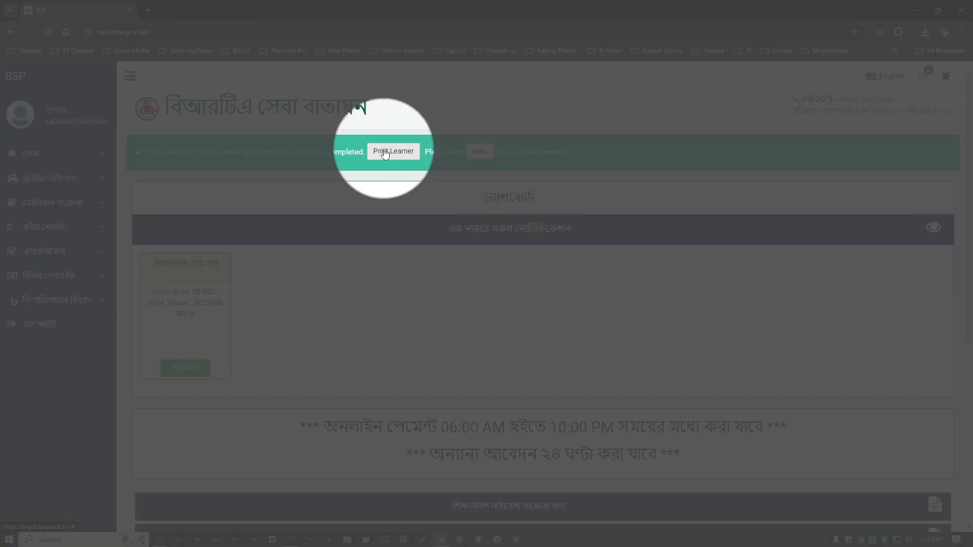
- Open the printable learner licence and the fee's printable money receipt, and look through both documents
left_click(402, 152)
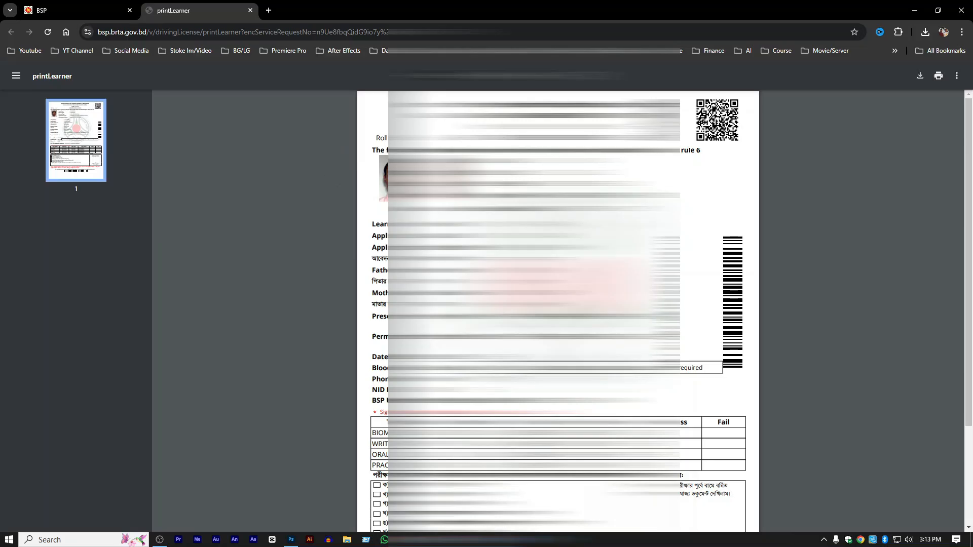
scroll(383, 304, "down", 3)
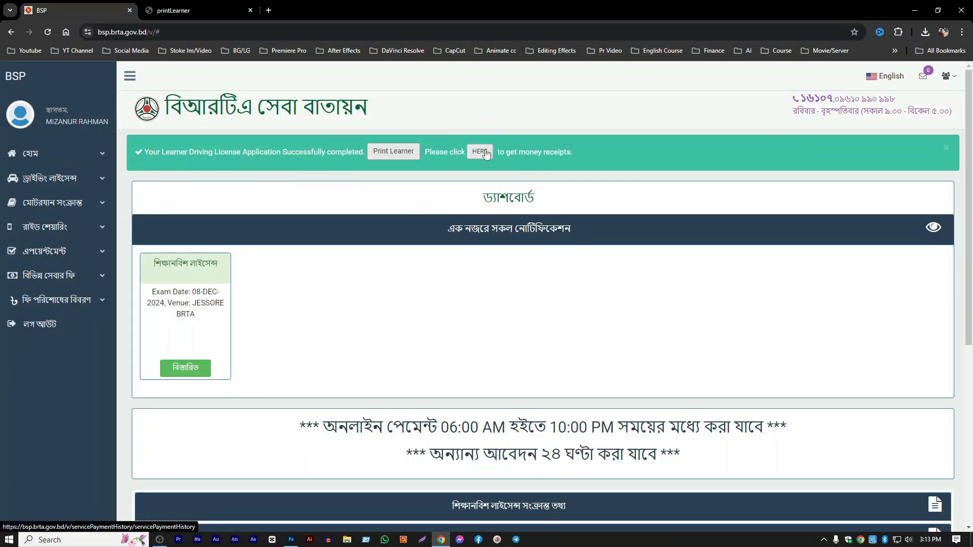
left_click(480, 152)
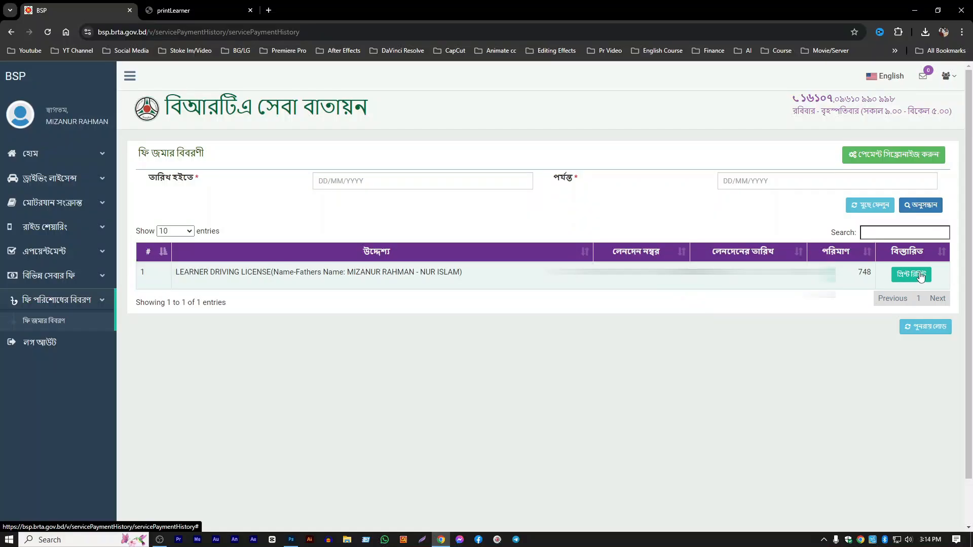
left_click(911, 274)
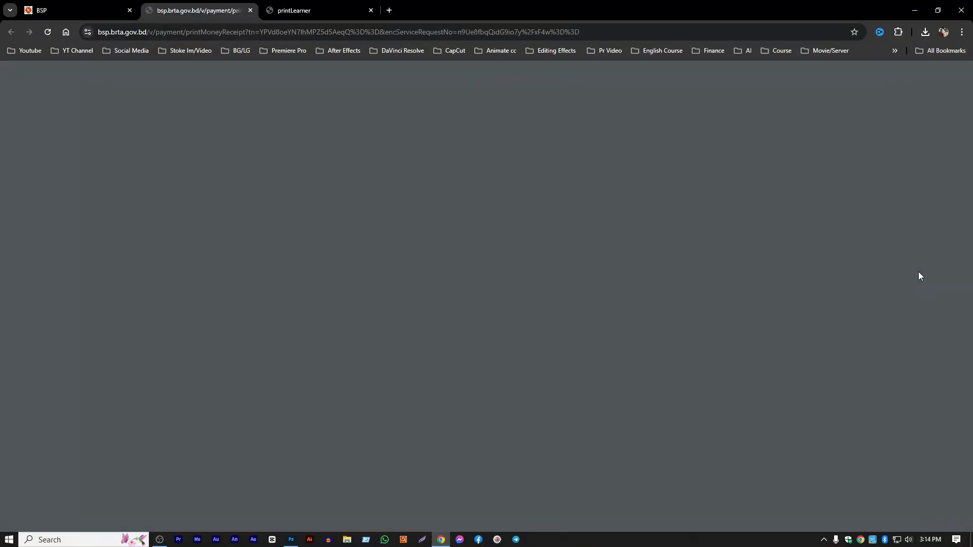
scroll(573, 309, "down", 3)
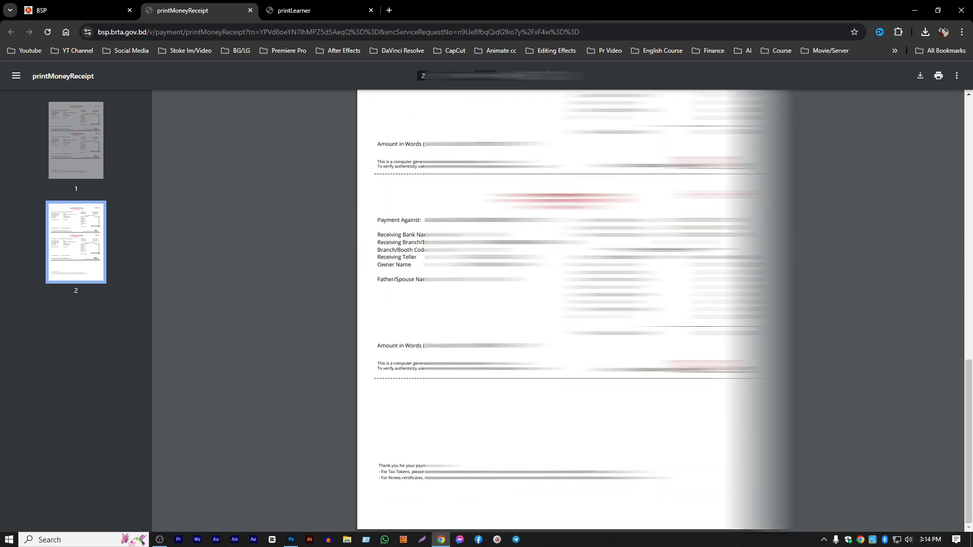
scroll(573, 309, "up", 9)
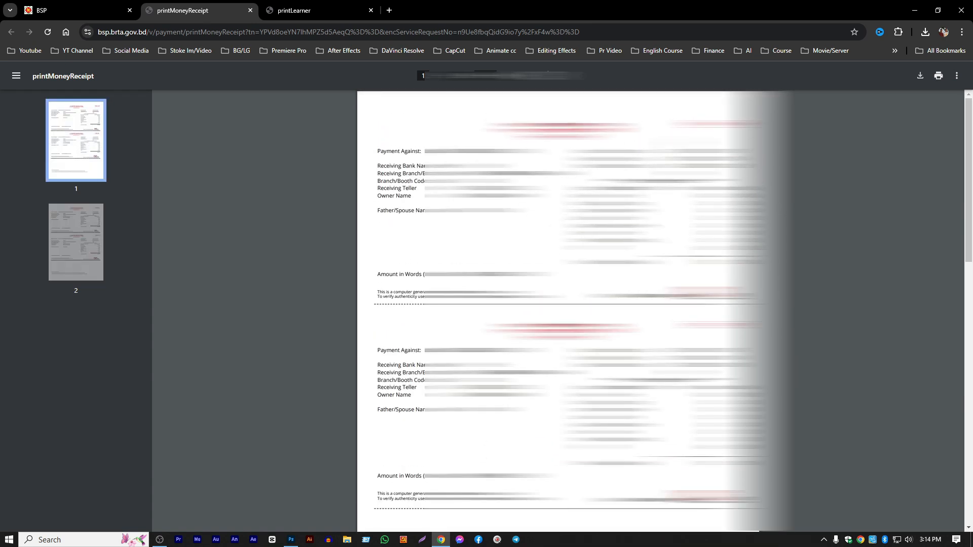
- Compare the money receipt with the learner licence document, and return to the fee deposit history
left_click(307, 7)
left_click(228, 7)
left_click(307, 6)
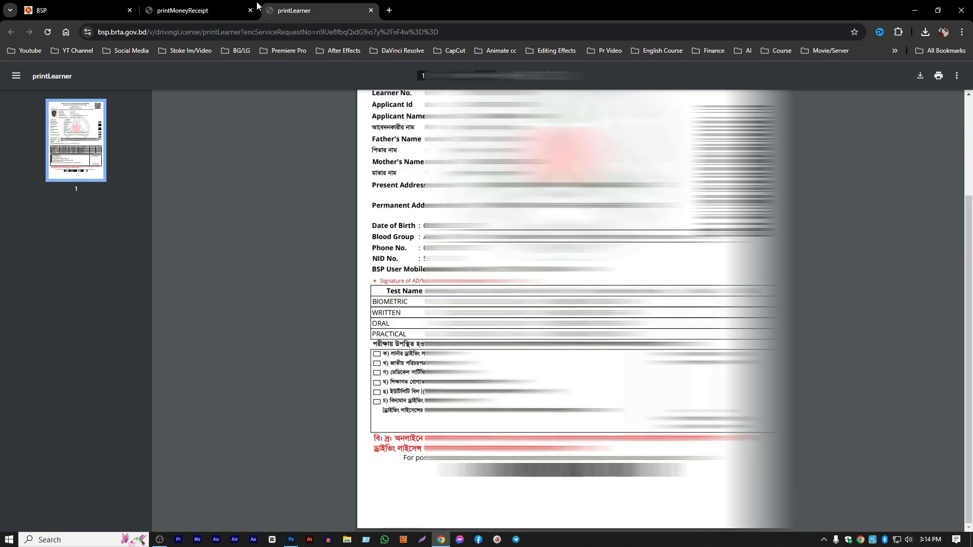
left_click(246, 3)
left_click(298, 3)
left_click(235, 2)
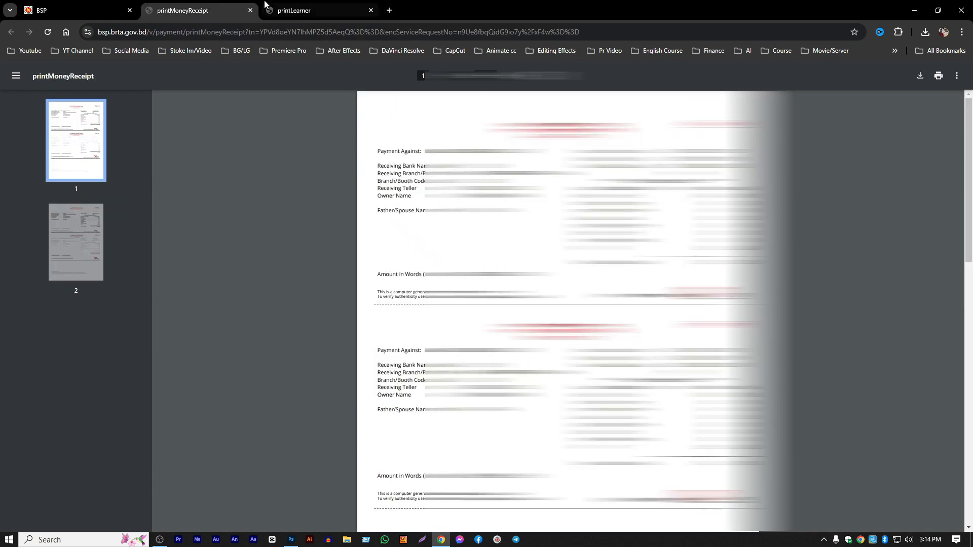
left_click(265, 4)
left_click(213, 6)
left_click(81, 8)
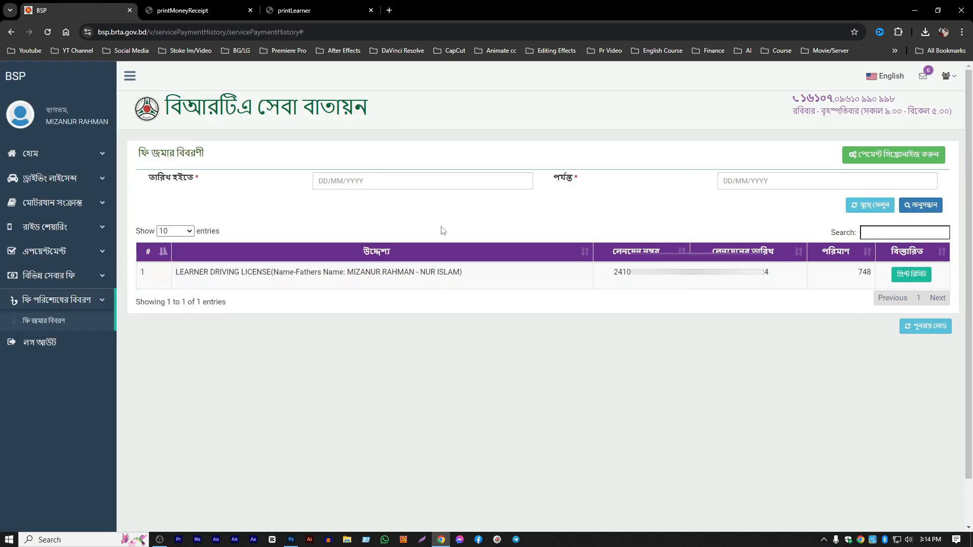